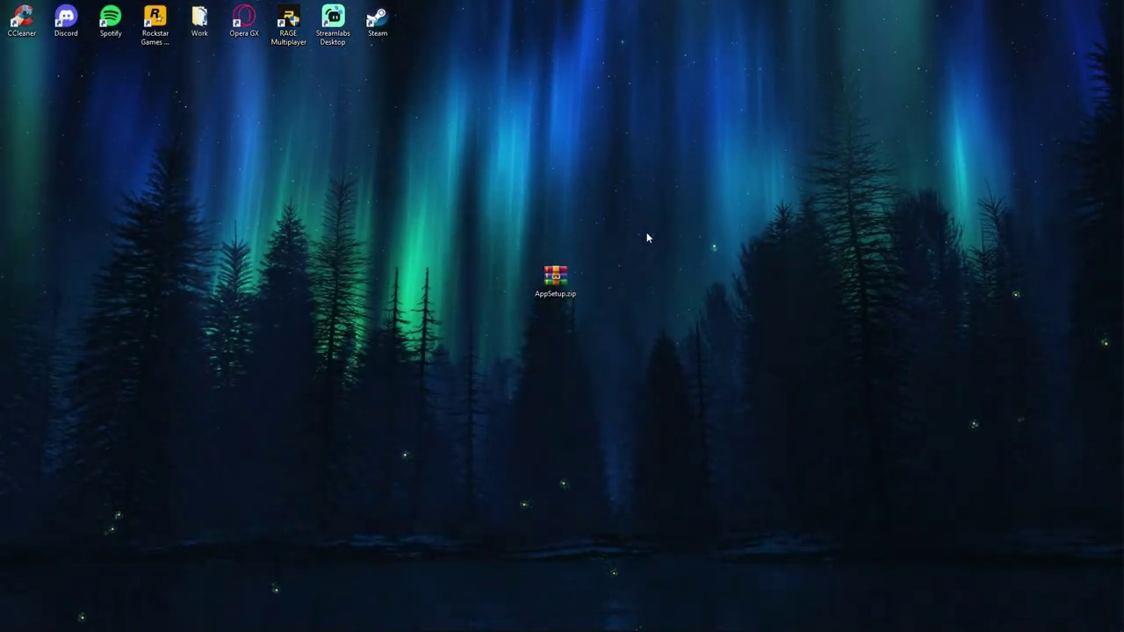
# Step: Extract the AppSetup folder from password-protected AppSetup.zip to the desktop, entering the archive password, then close WinRAR
pyautogui.doubleClick(555, 279)
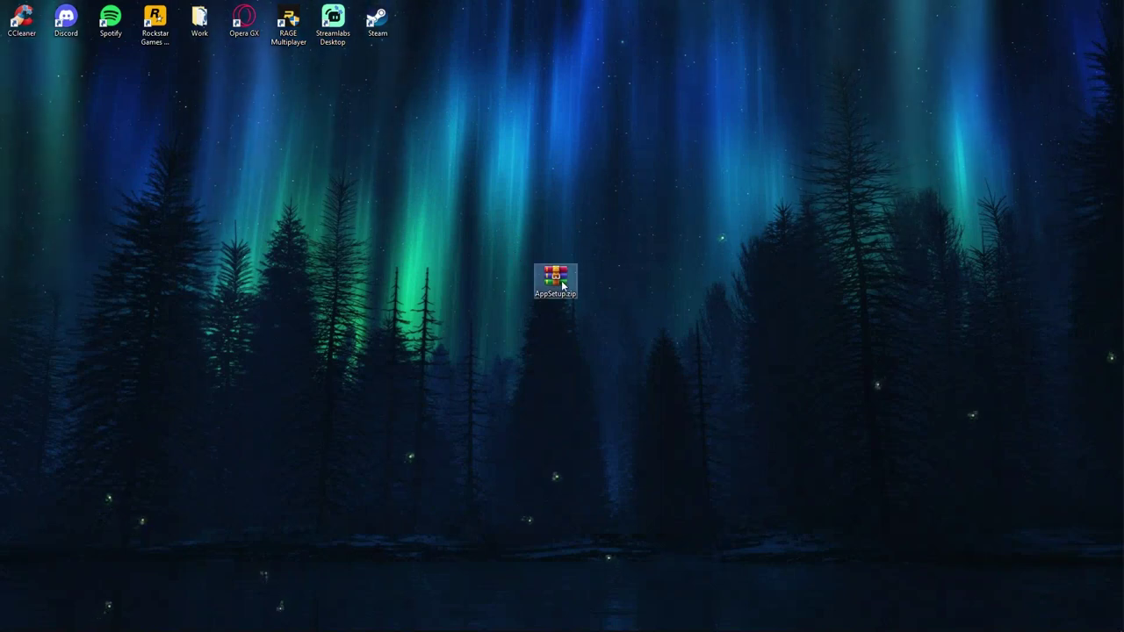
pyautogui.moveTo(481, 242); pyautogui.dragTo(482, 241)
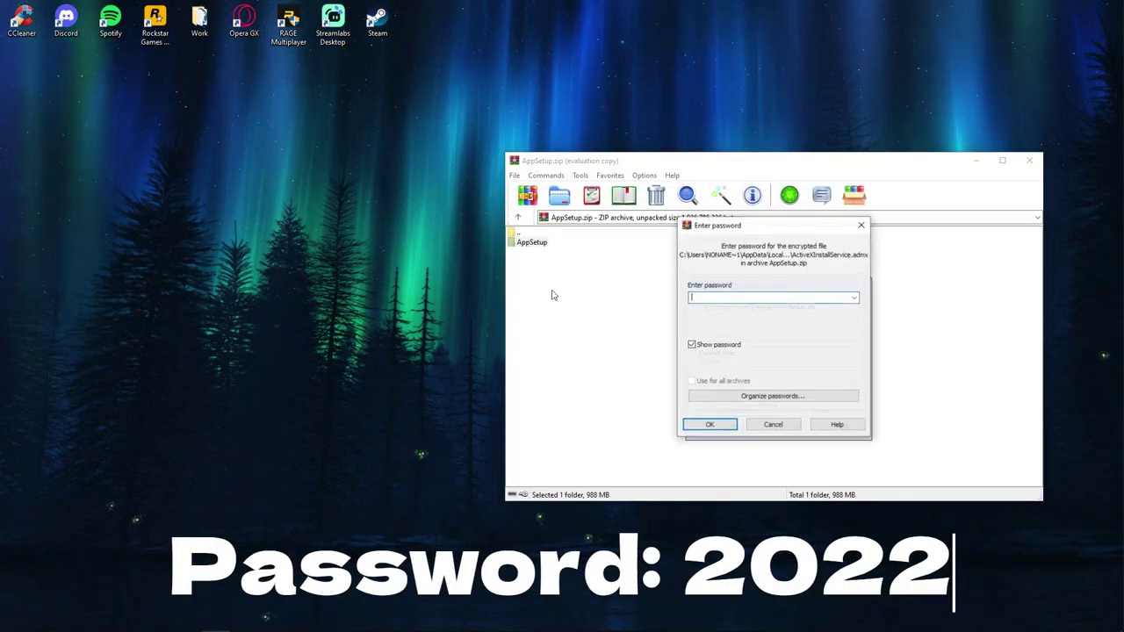
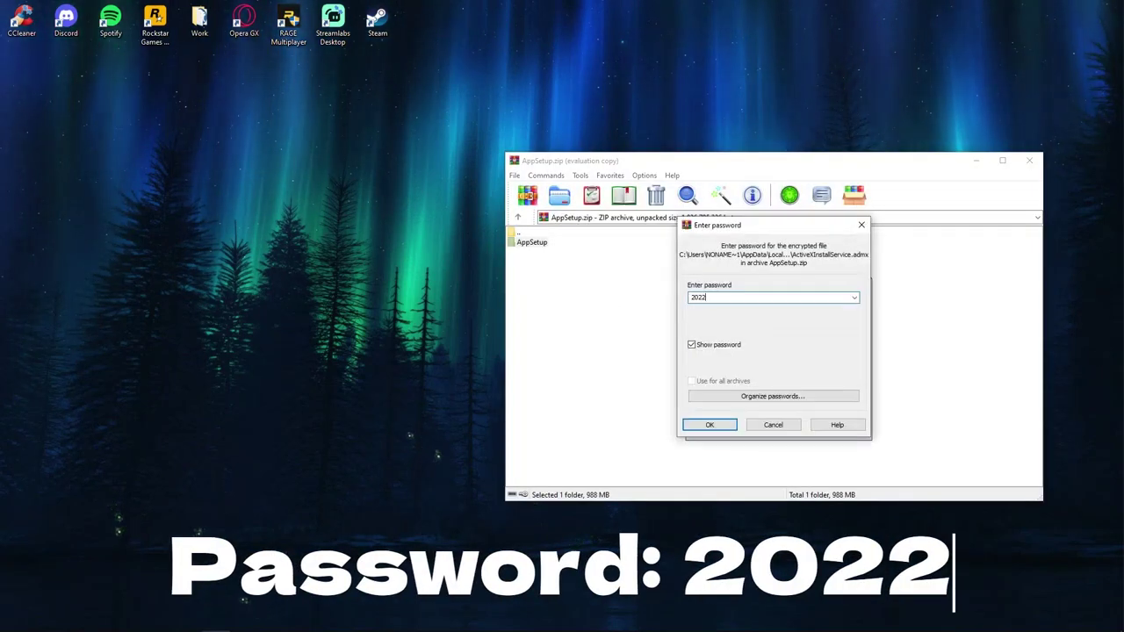
pyautogui.press('Return')
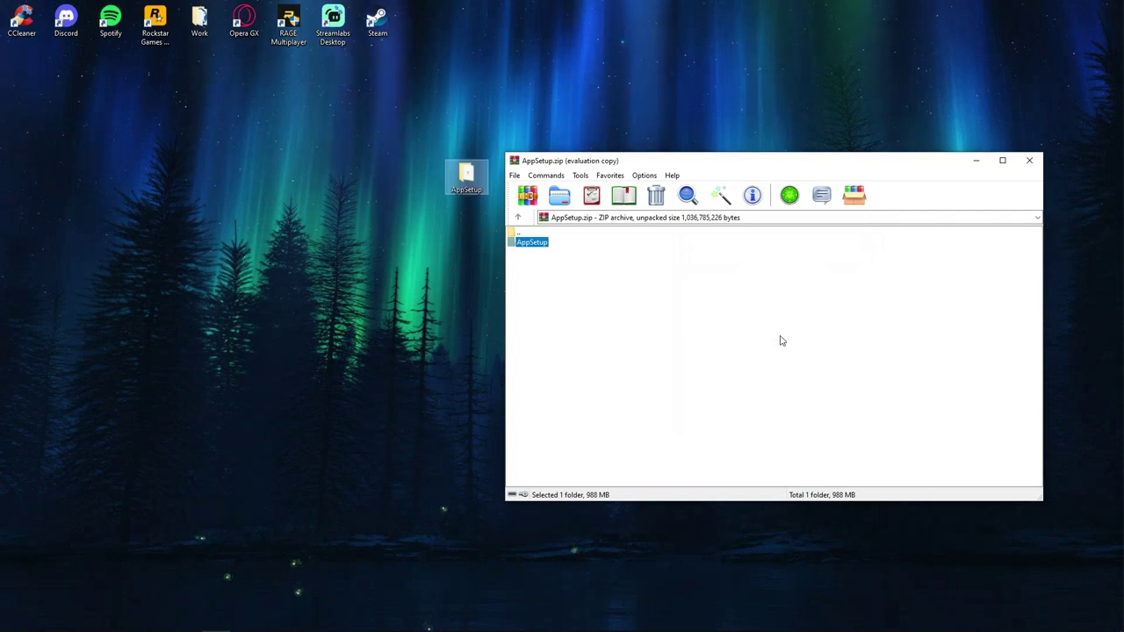
pyautogui.click(835, 336)
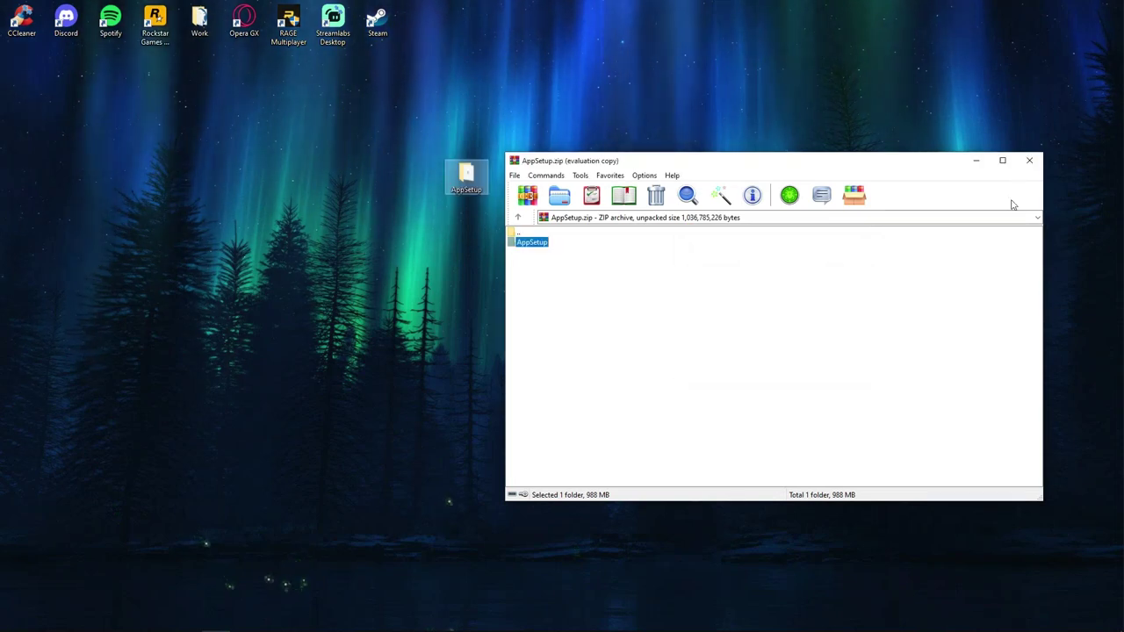
pyautogui.click(1029, 160)
# Step: Run AppSetup's Setup.exe and install Krita to the default folder with a desktop icon, without launching it
pyautogui.doubleClick(458, 180)
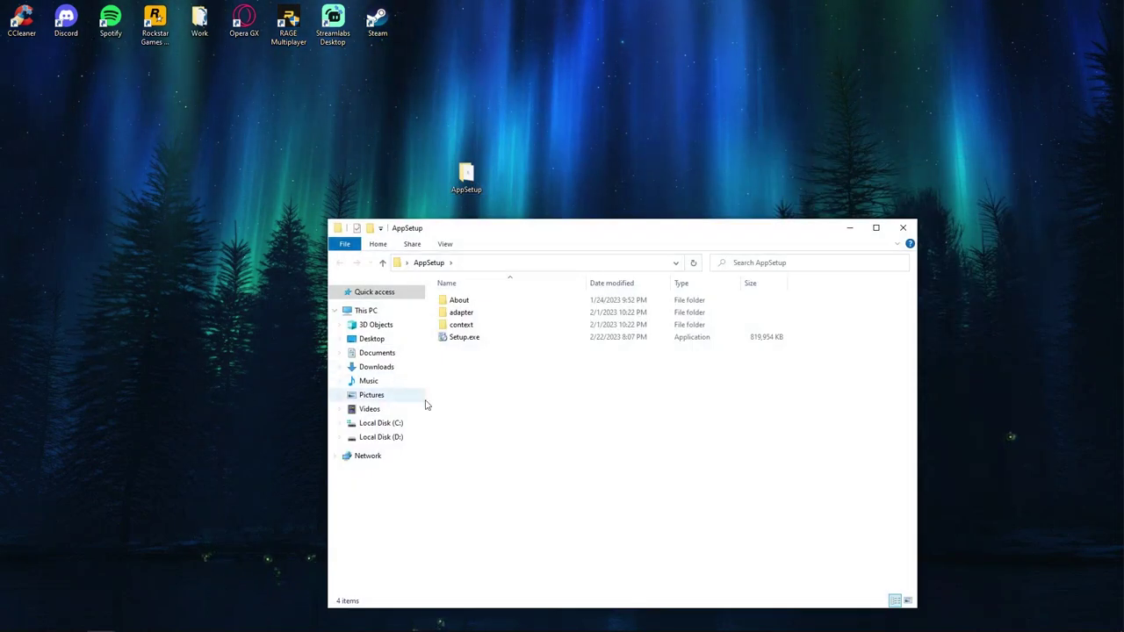
pyautogui.click(469, 340)
pyautogui.doubleClick(469, 340)
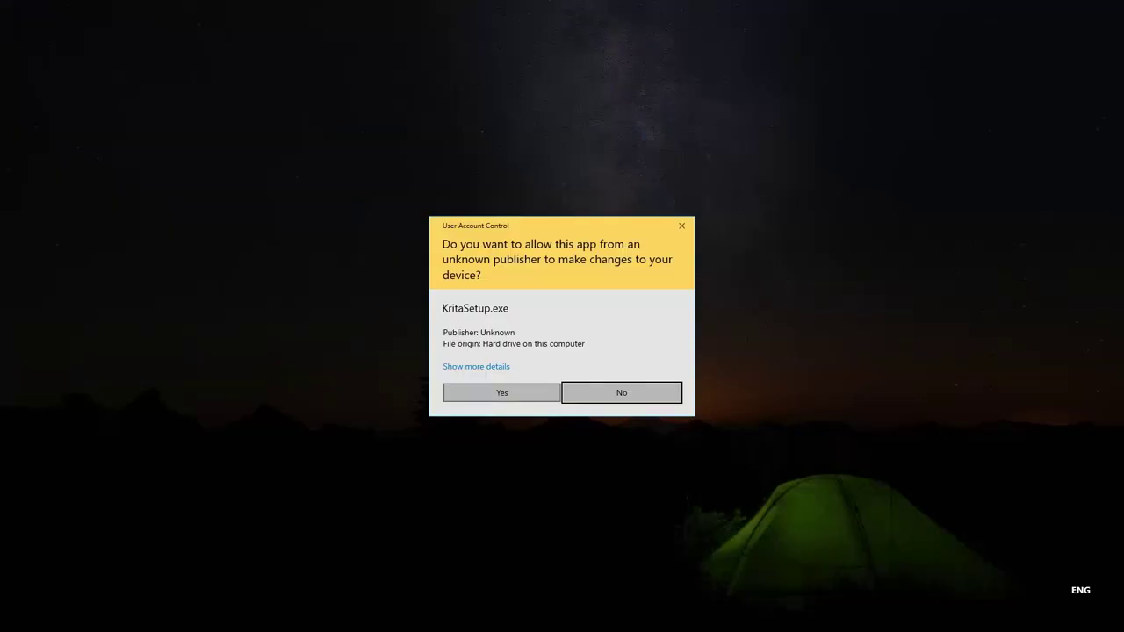
pyautogui.click(501, 393)
pyautogui.click(576, 348)
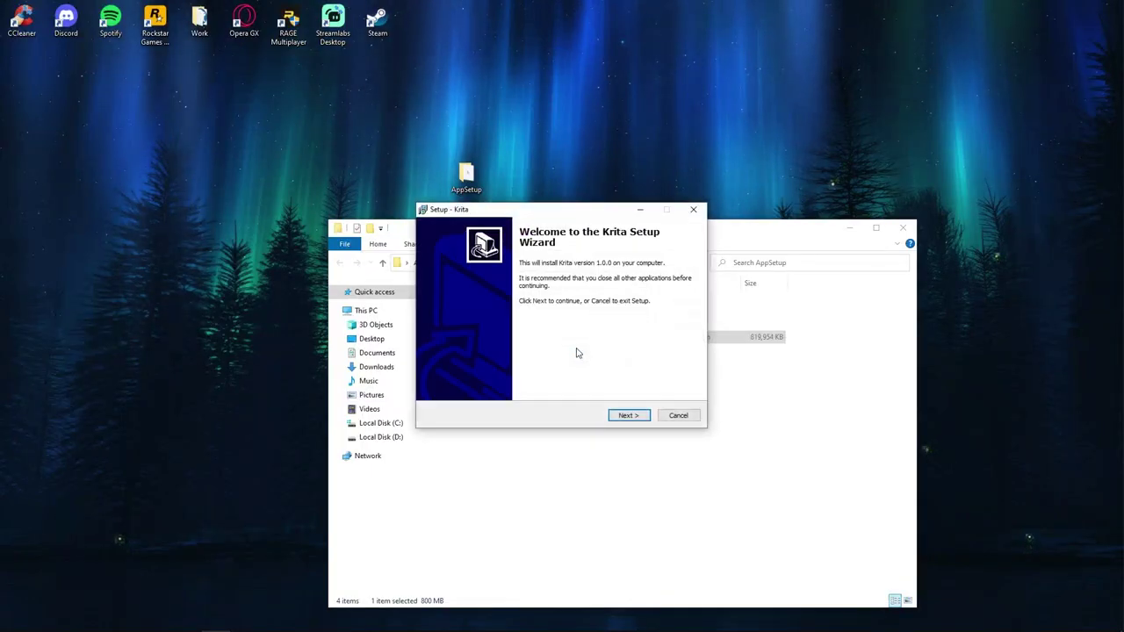
pyautogui.click(636, 419)
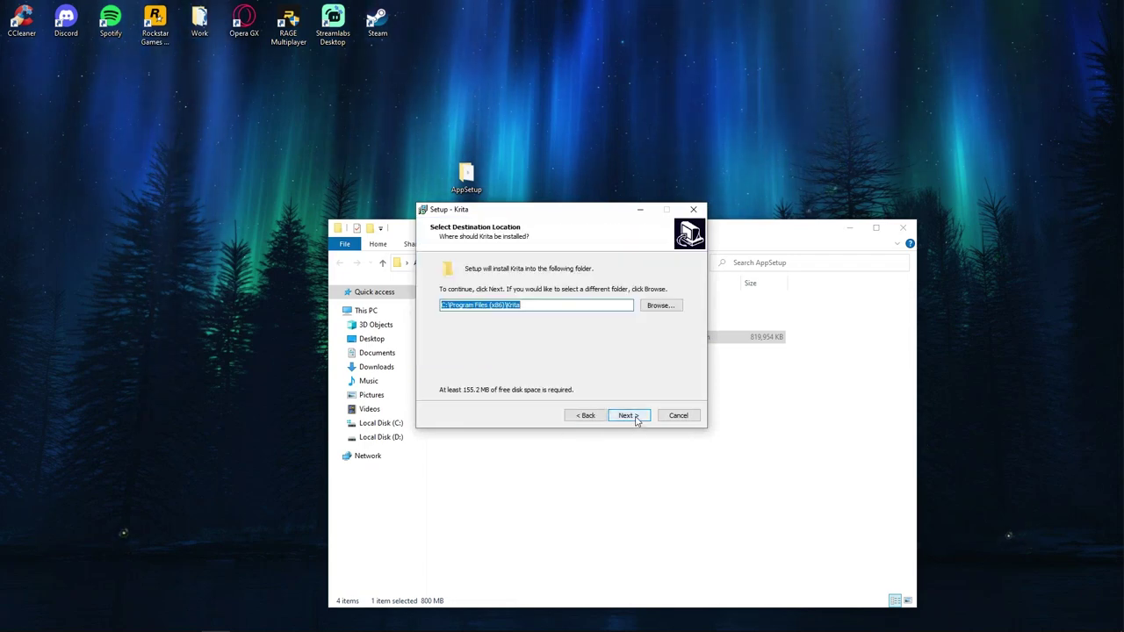
pyautogui.click(628, 416)
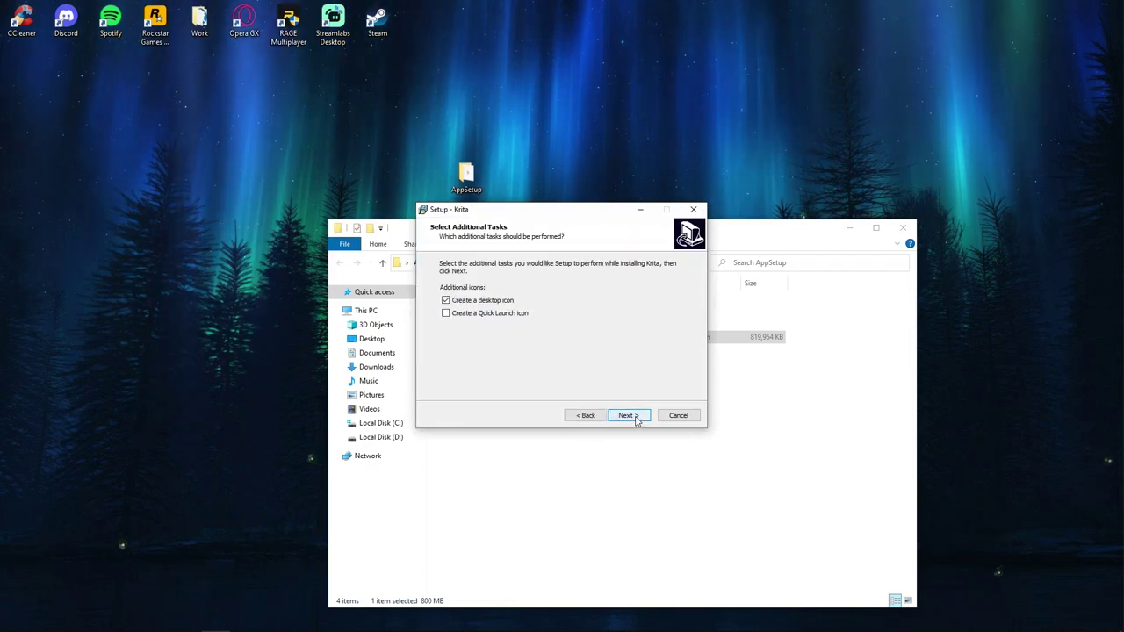
pyautogui.click(628, 415)
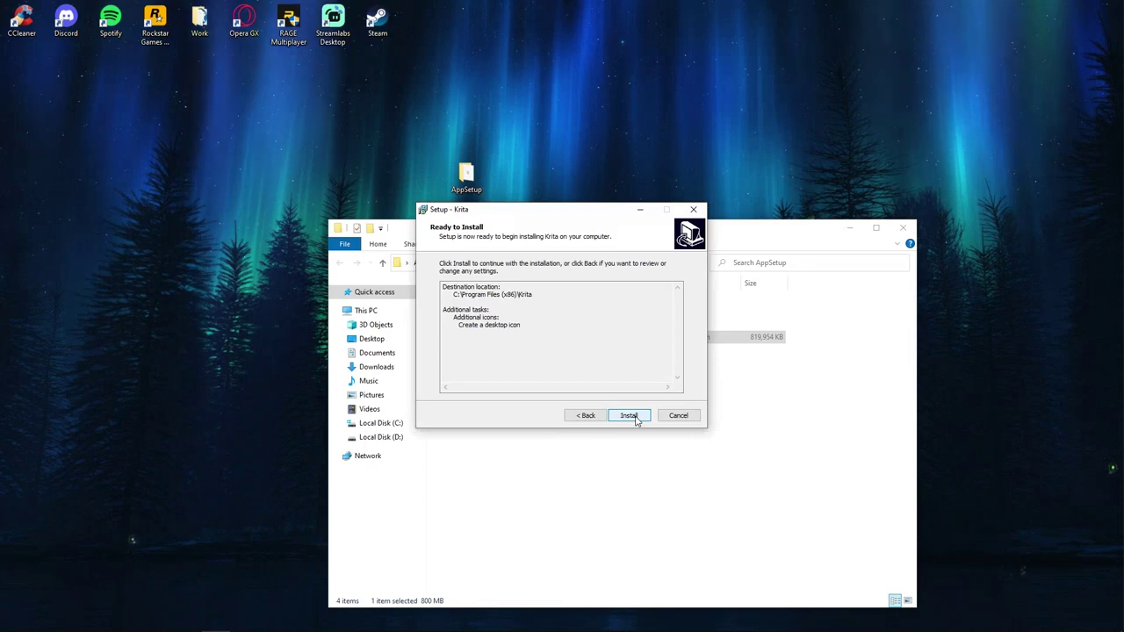
pyautogui.click(635, 418)
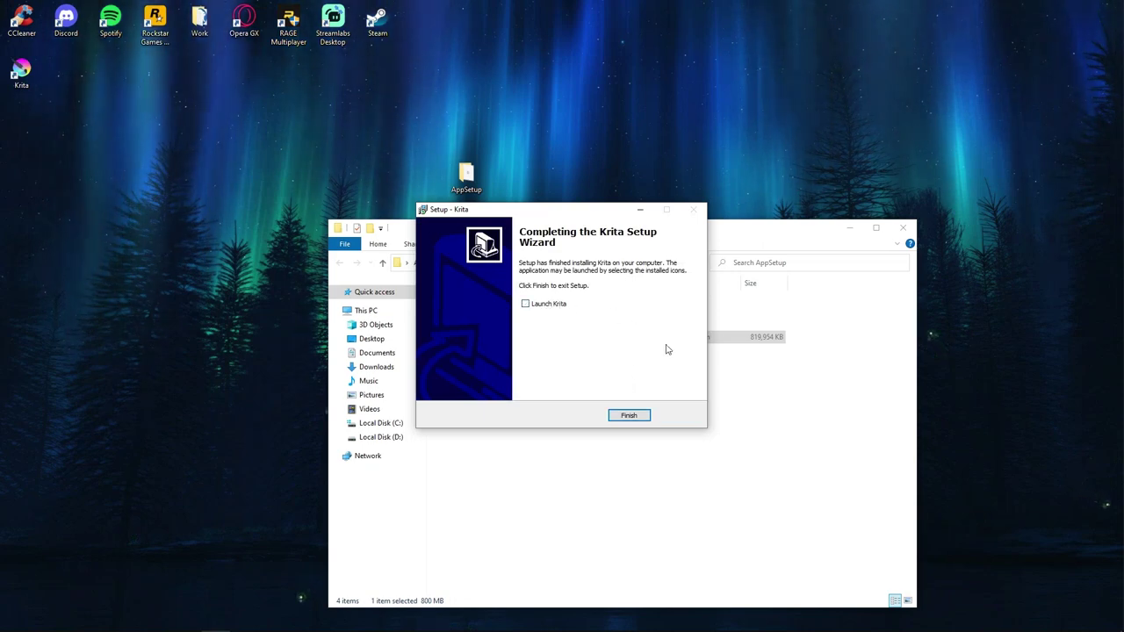
pyautogui.click(629, 416)
# Step: Close the AppSetup folder, move the Krita shortcut to the desktop centre and launch Krita
pyautogui.click(903, 228)
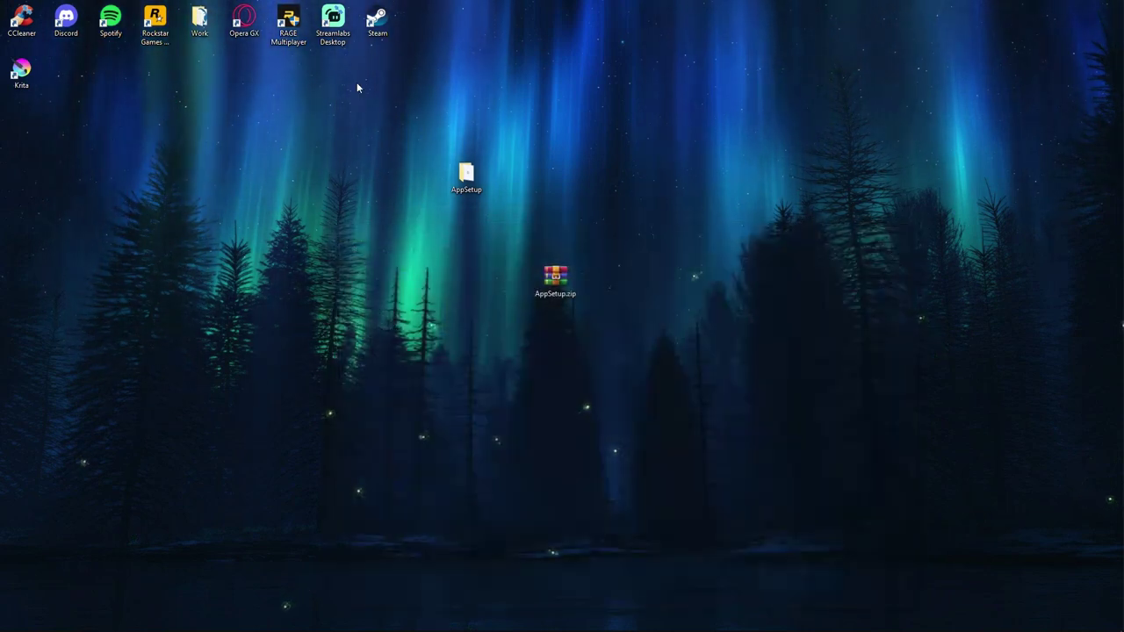
pyautogui.moveTo(21, 71); pyautogui.dragTo(423, 278)
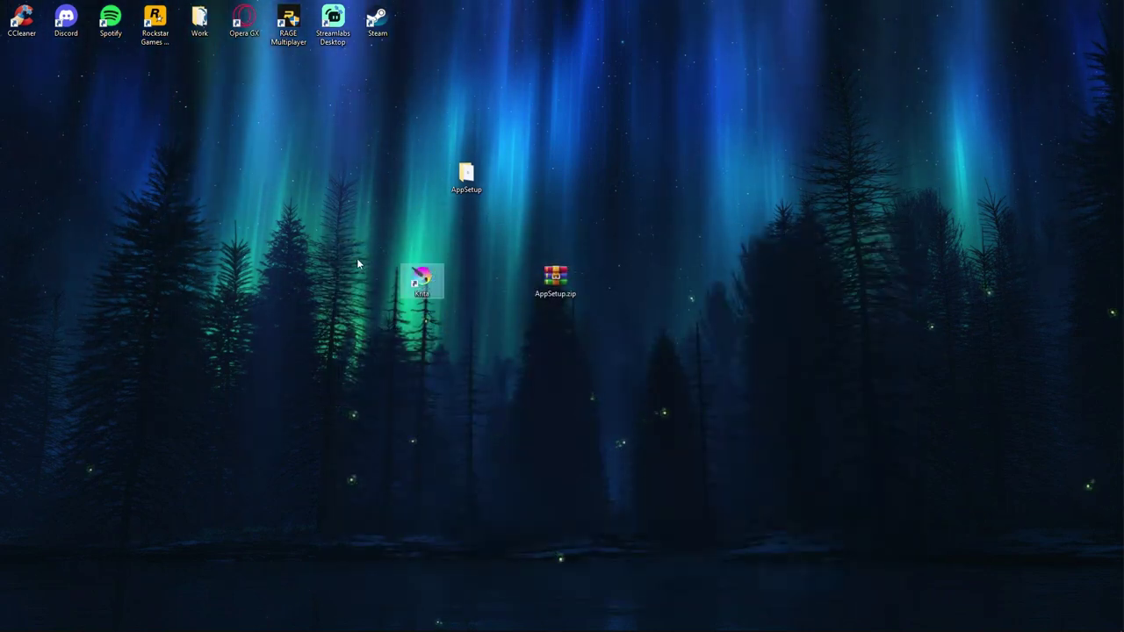
pyautogui.doubleClick(422, 280)
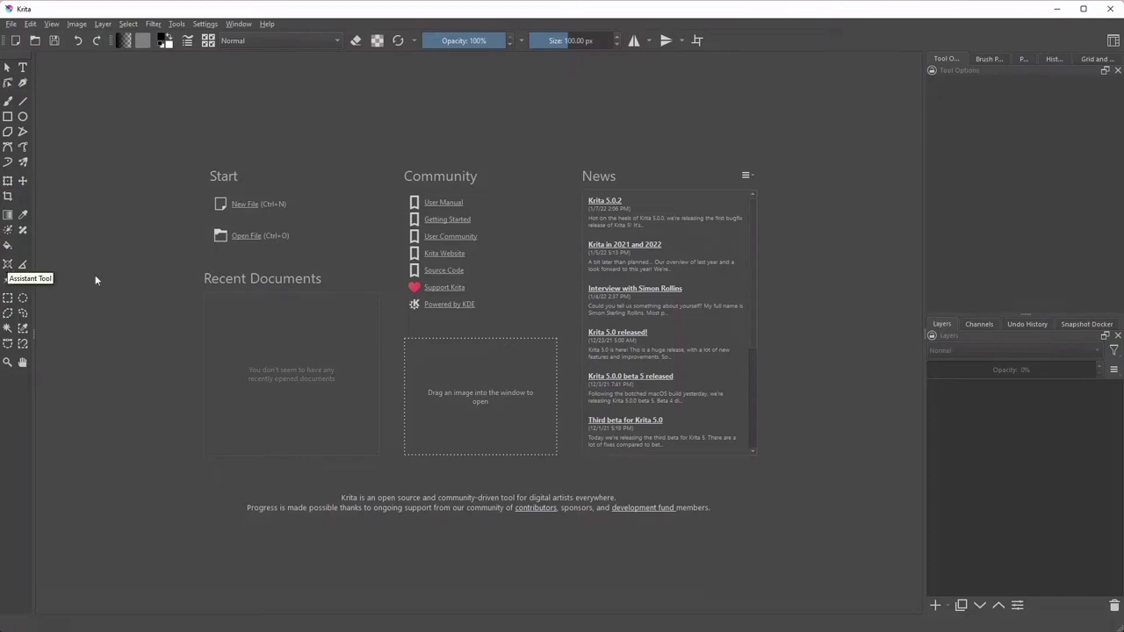
# Step: Bring up the brush presets and Brush Editor, reposition the editor, then close it
pyautogui.click(207, 42)
pyautogui.click(187, 42)
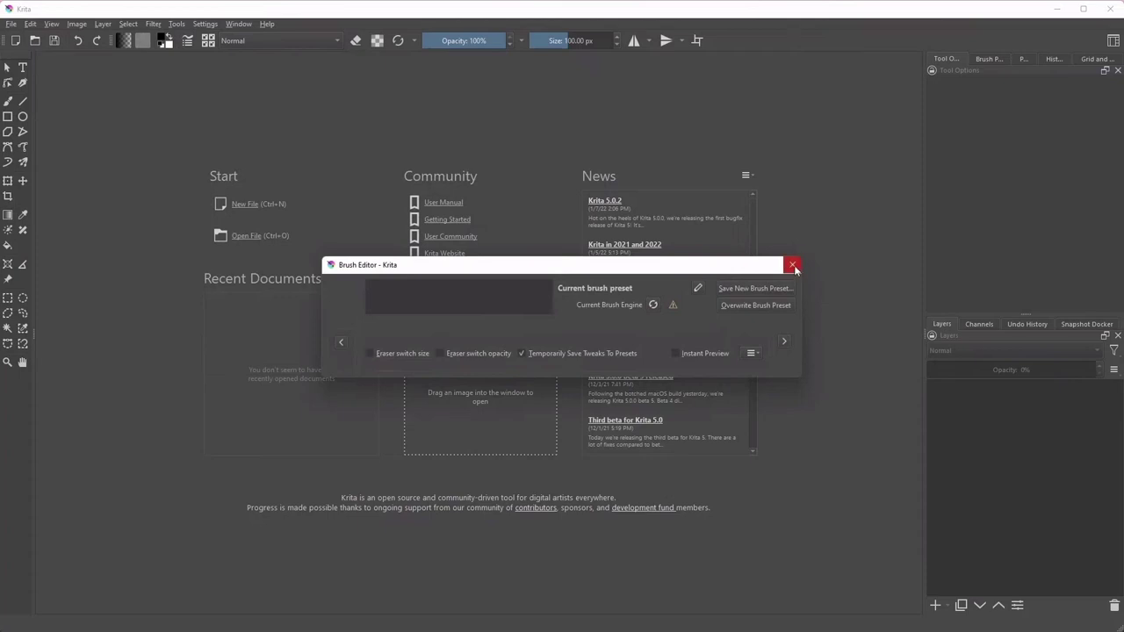
pyautogui.moveTo(726, 266); pyautogui.dragTo(711, 225)
pyautogui.click(781, 227)
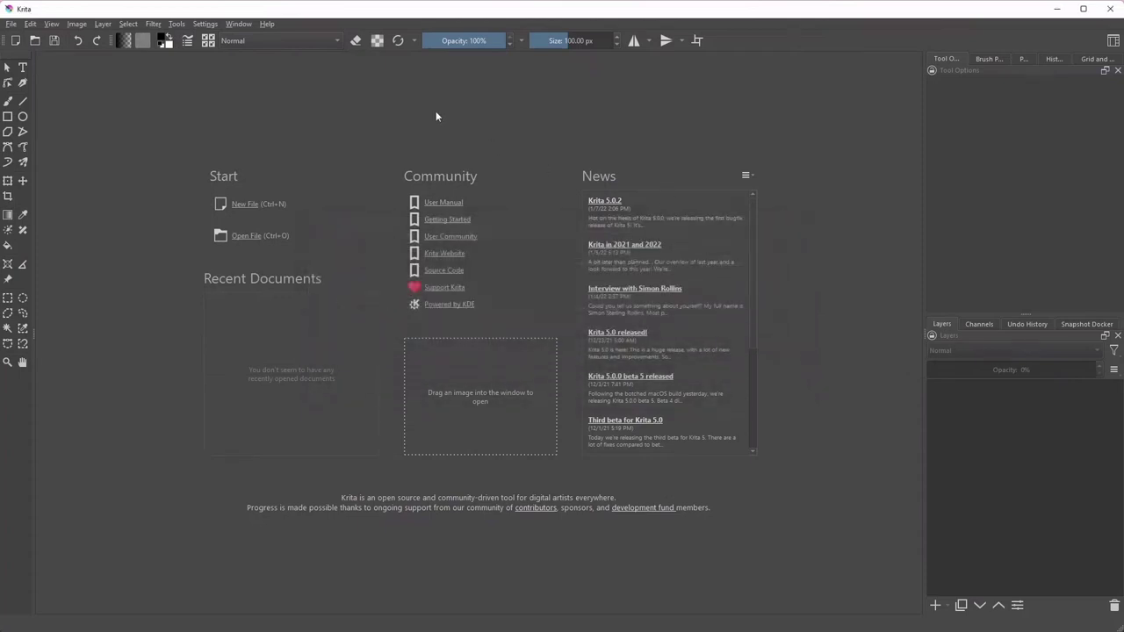
# Step: Create a default blank canvas and select the Basic-2 Opacity brush preset
pyautogui.click(271, 205)
pyautogui.click(669, 465)
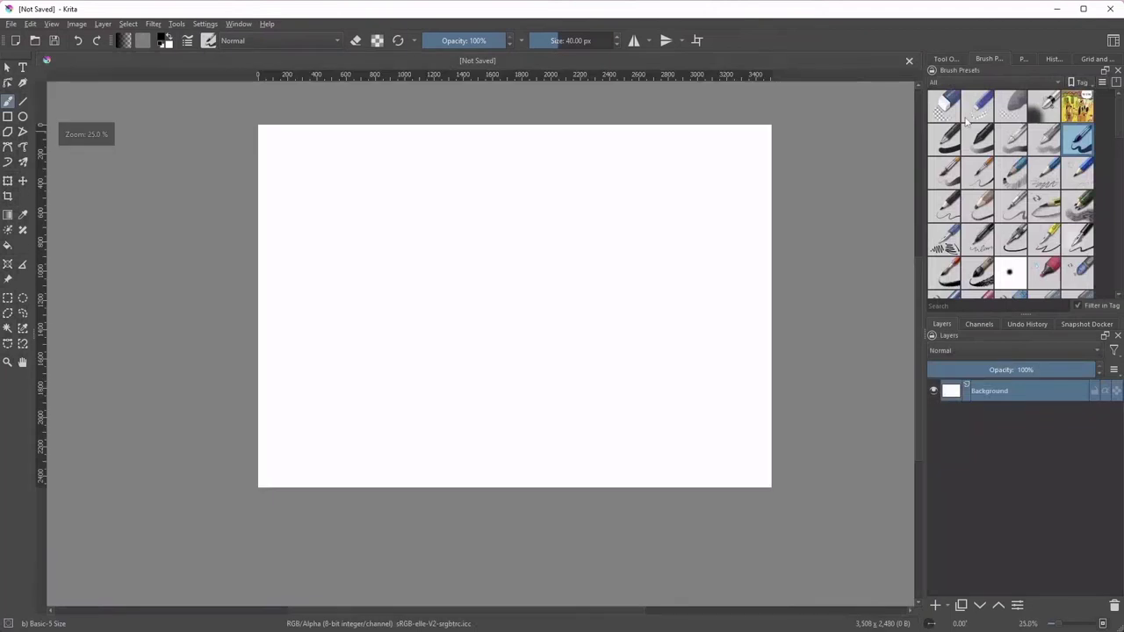
pyautogui.click(980, 139)
# Step: Set the Brush Editor to Detach Brush Editor as a floating window, then close it
pyautogui.click(187, 40)
pyautogui.moveTo(538, 219); pyautogui.dragTo(532, 129)
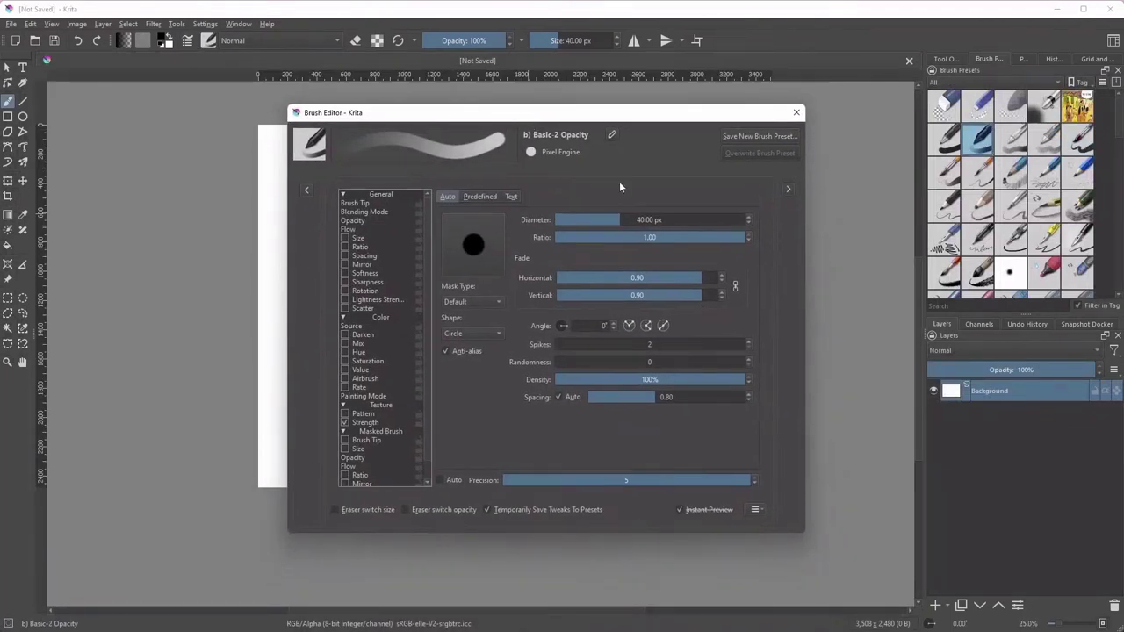
pyautogui.click(755, 509)
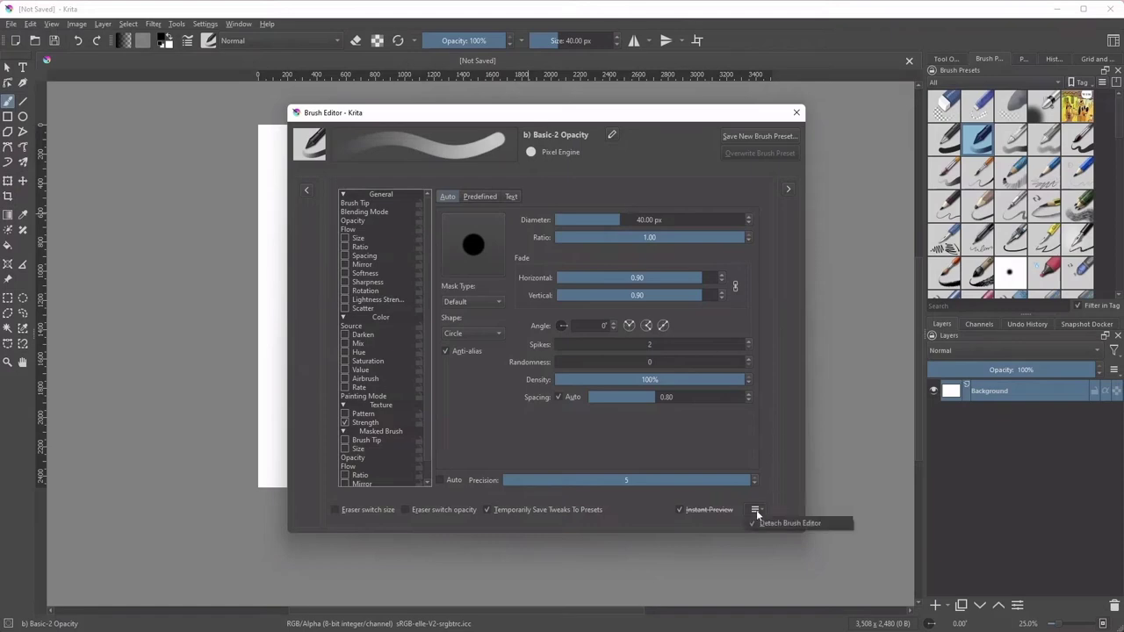
pyautogui.click(774, 525)
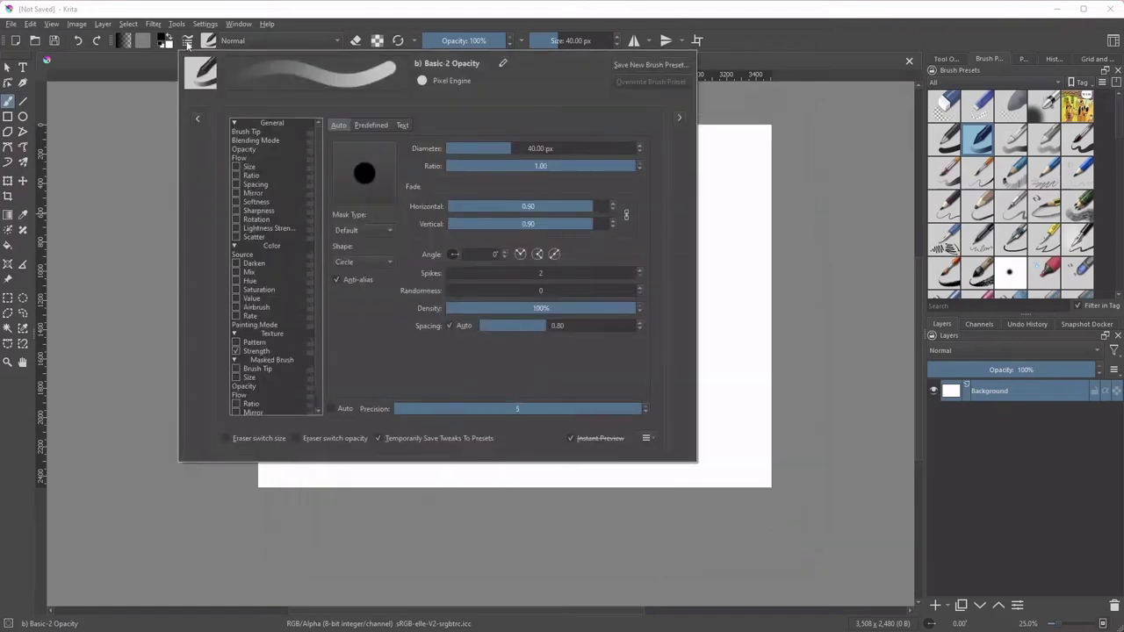
pyautogui.click(648, 442)
pyautogui.click(677, 460)
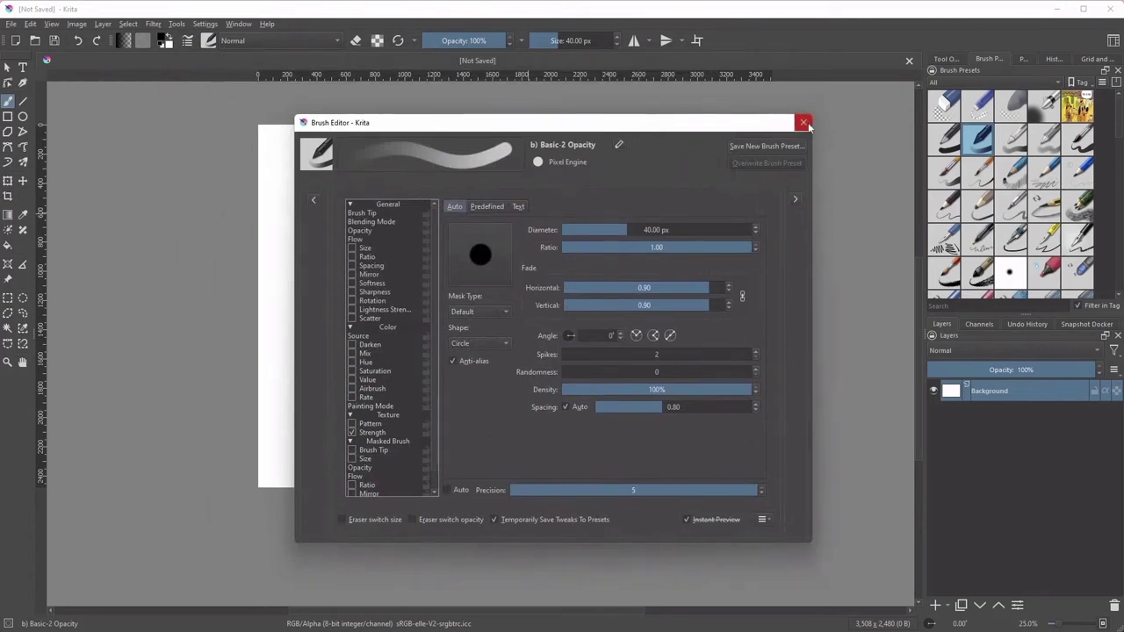
pyautogui.click(803, 123)
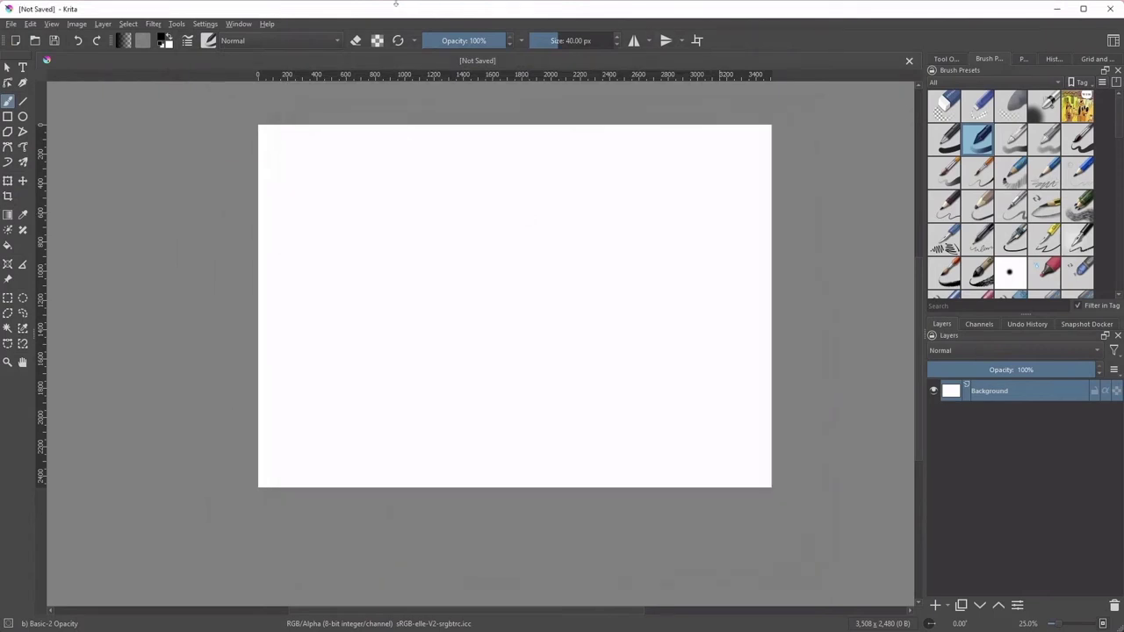
# Step: Add the Overview docker at the top right, zoom the canvas out, then close the Overview panel
pyautogui.click(206, 24)
pyautogui.moveTo(220, 119)
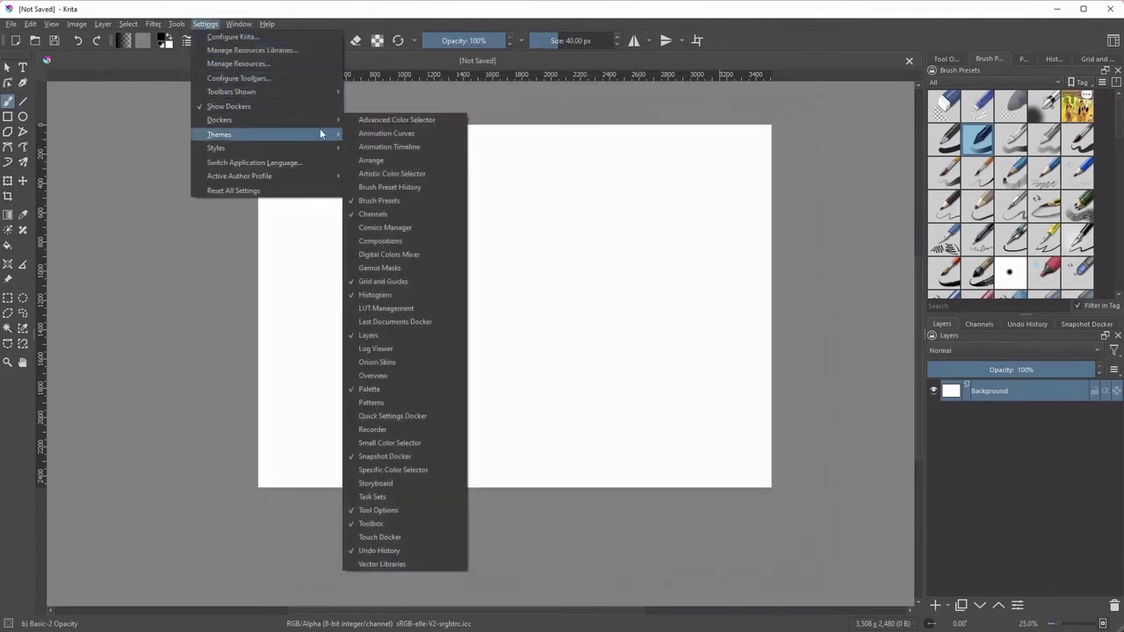
pyautogui.click(376, 376)
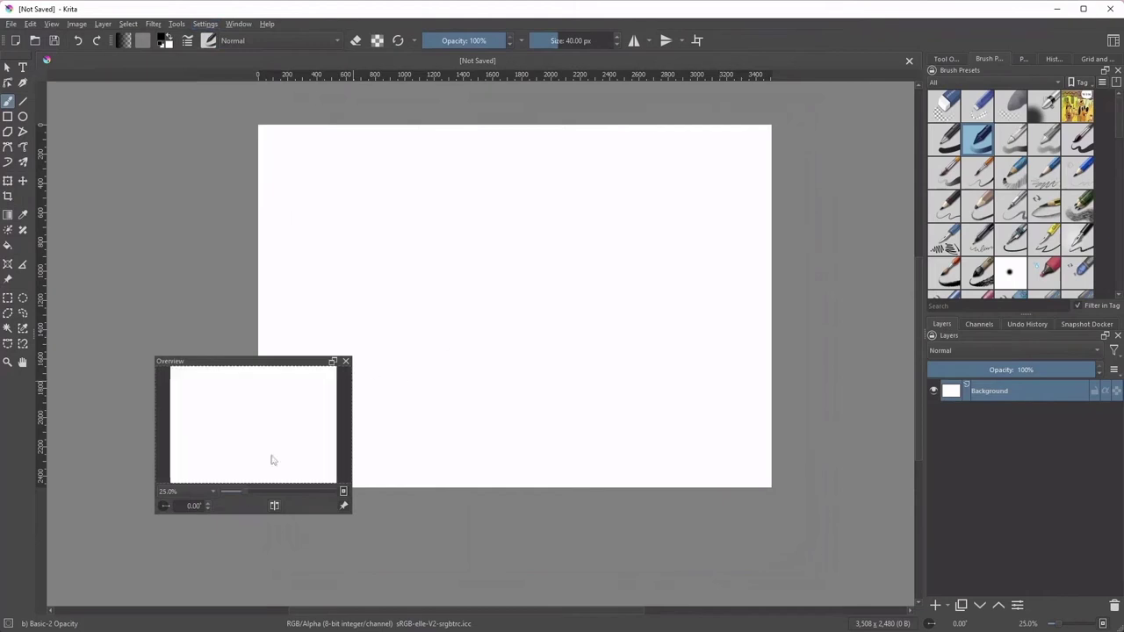
pyautogui.moveTo(255, 363); pyautogui.dragTo(999, 70)
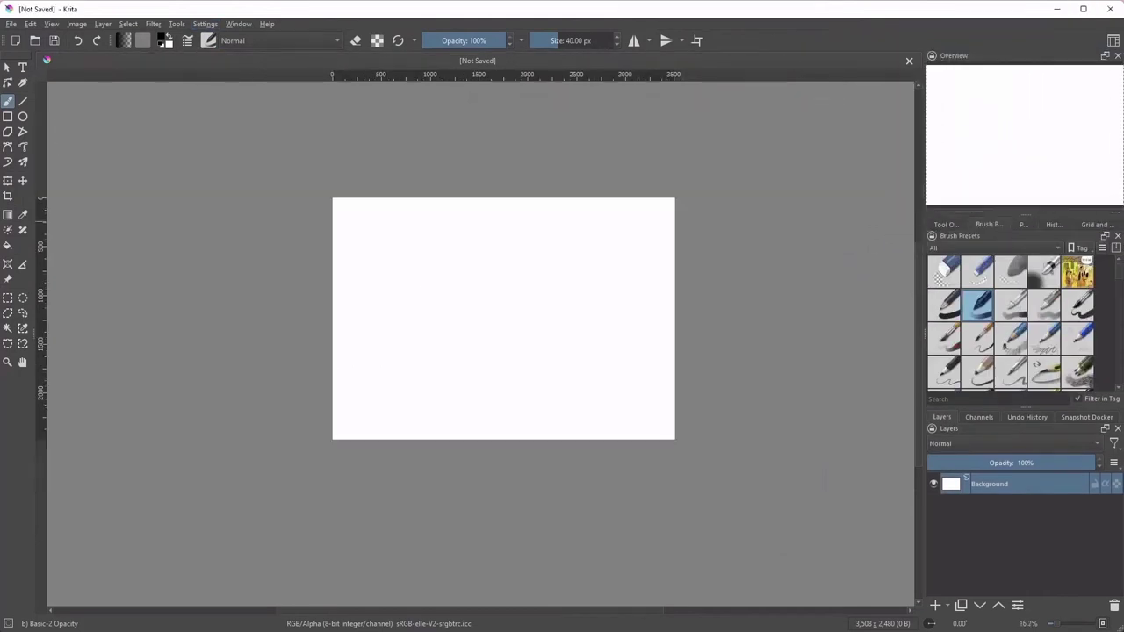
pyautogui.scroll(-1, 1012, 153)
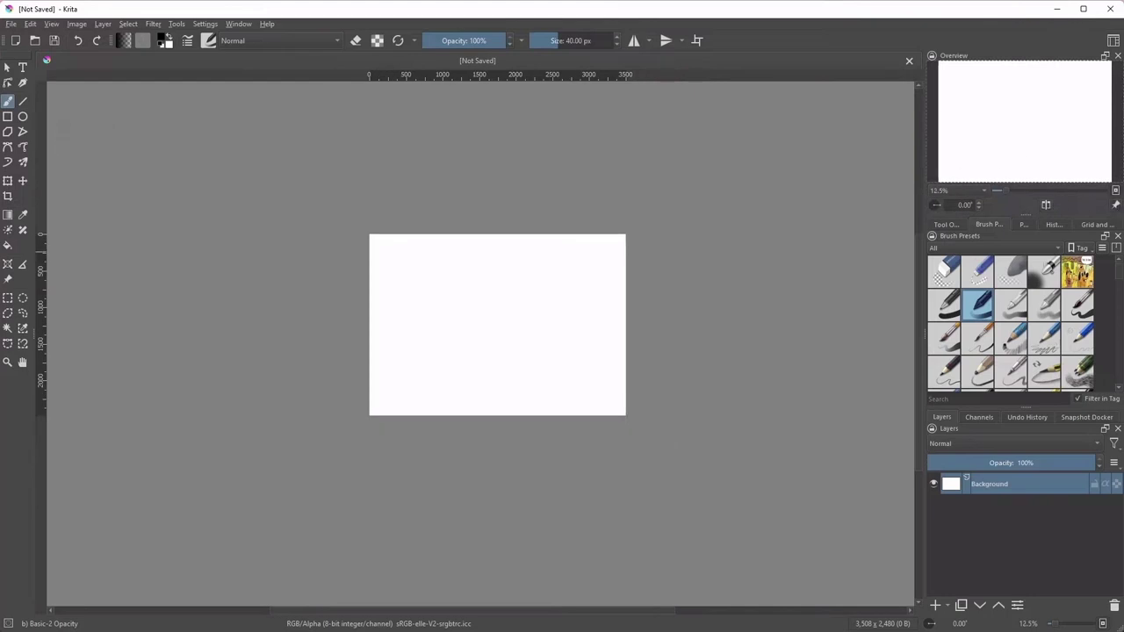
pyautogui.click(1118, 55)
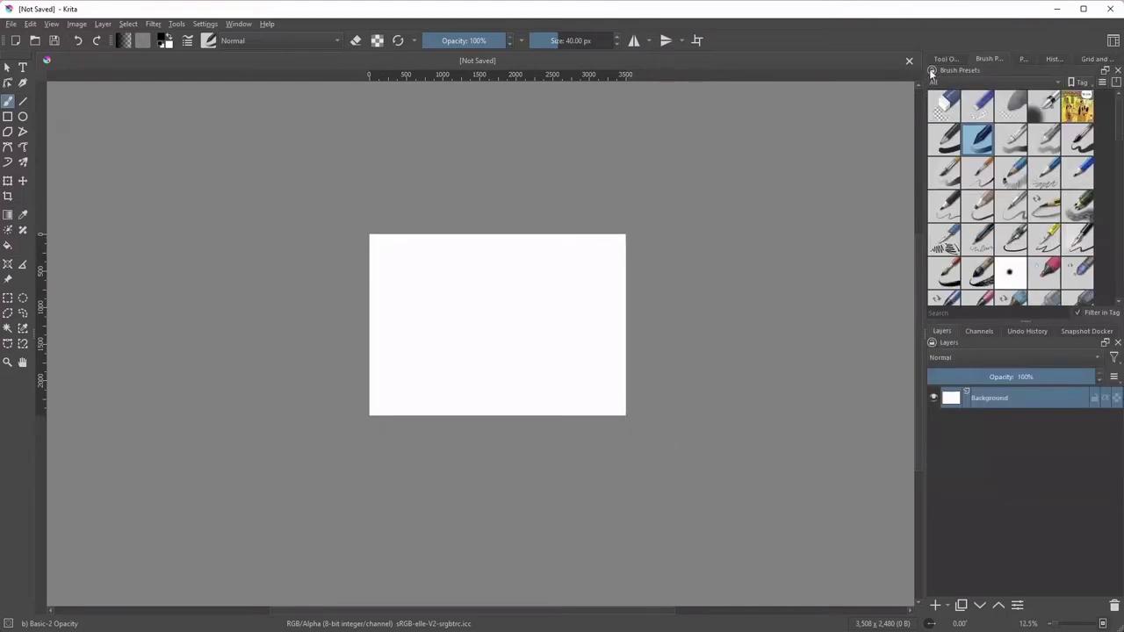
# Step: Add the Advanced Color Selector docker and bring up its settings dialog
pyautogui.moveTo(1019, 70)
pyautogui.click(204, 23)
pyautogui.moveTo(219, 121)
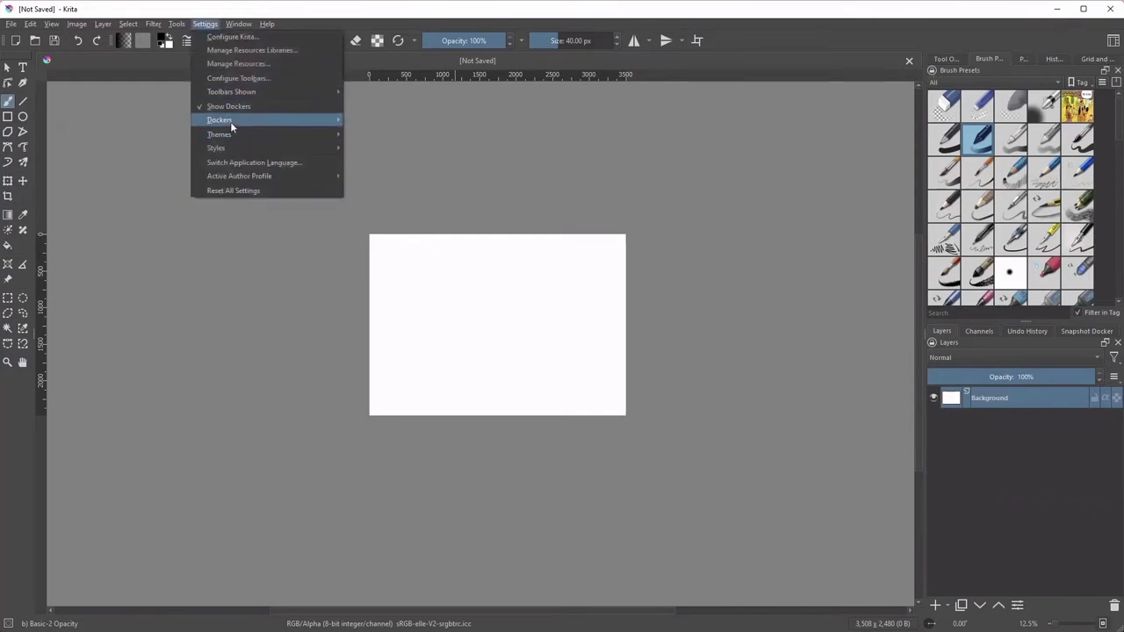
pyautogui.click(386, 123)
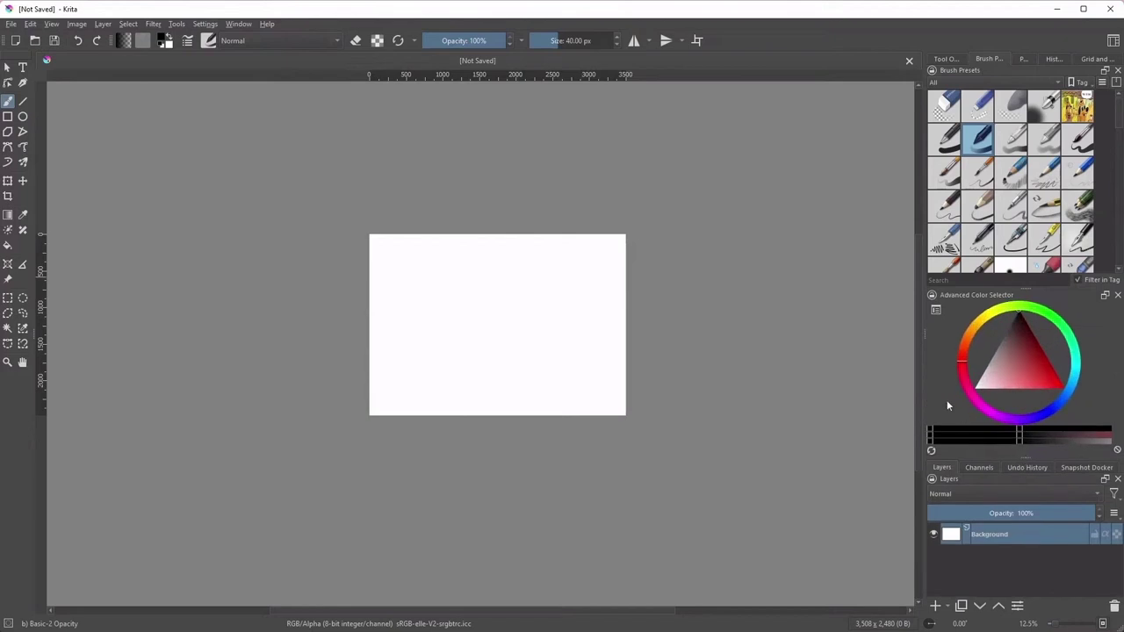
pyautogui.click(937, 311)
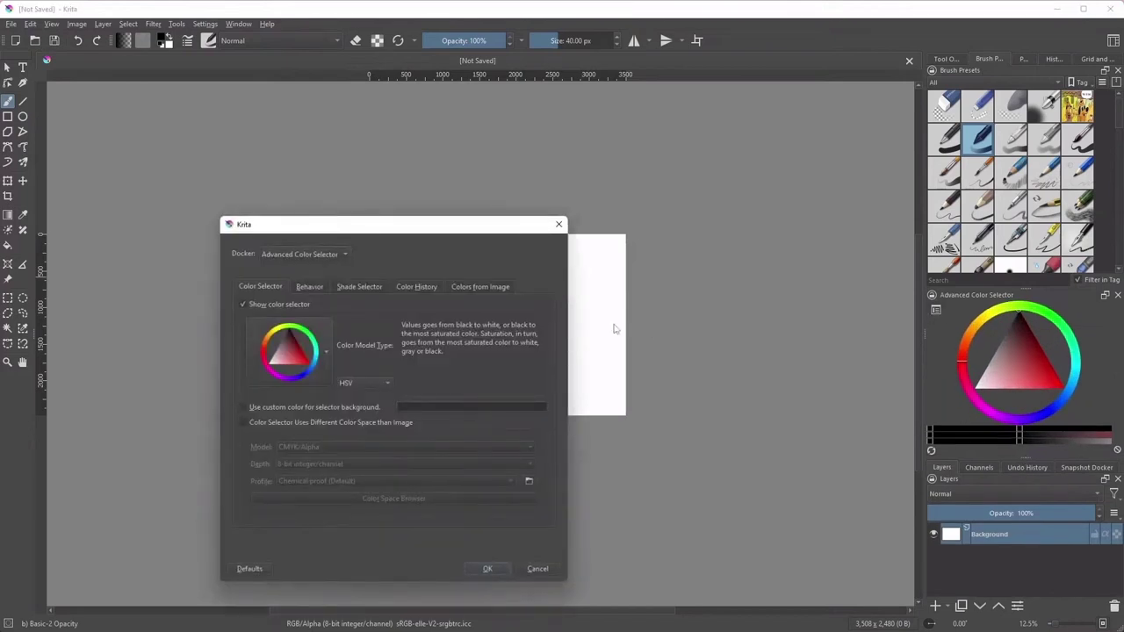
pyautogui.moveTo(395, 231); pyautogui.dragTo(596, 192)
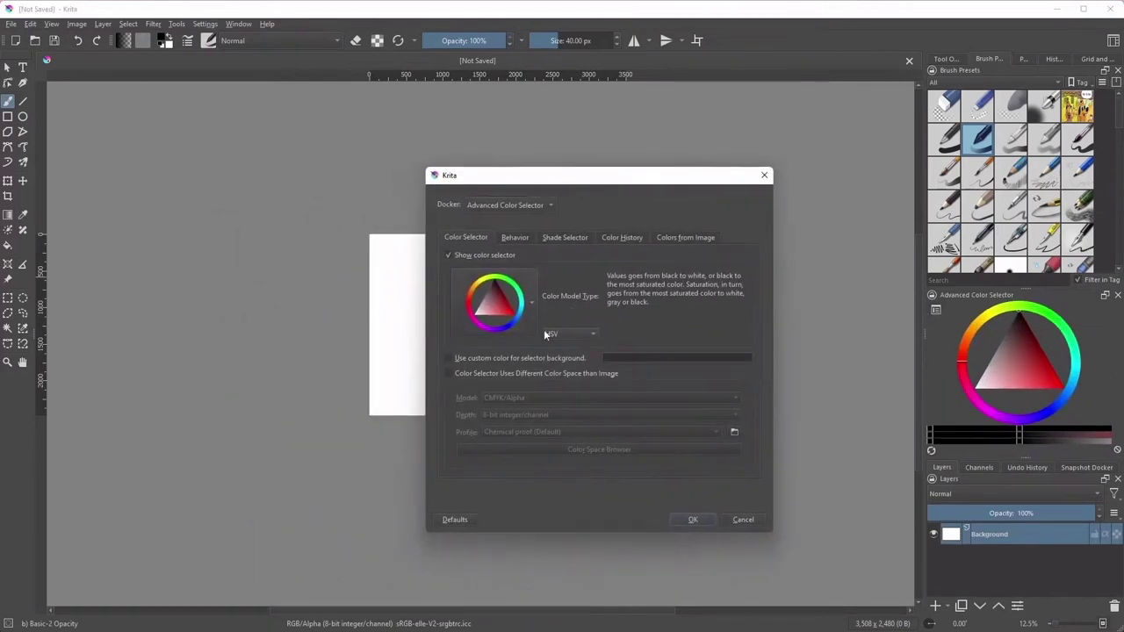
# Step: Give the selector a magenta custom background, then drag a black-to-white gradient across the canvas
pyautogui.click(489, 356)
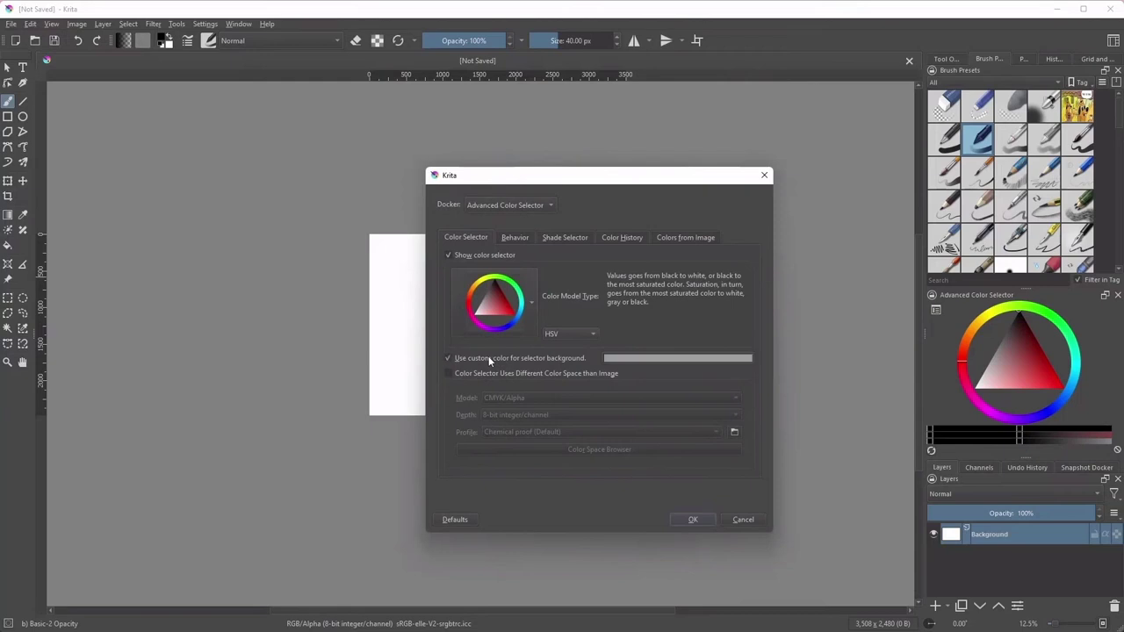
pyautogui.click(614, 359)
pyautogui.click(619, 362)
pyautogui.click(666, 486)
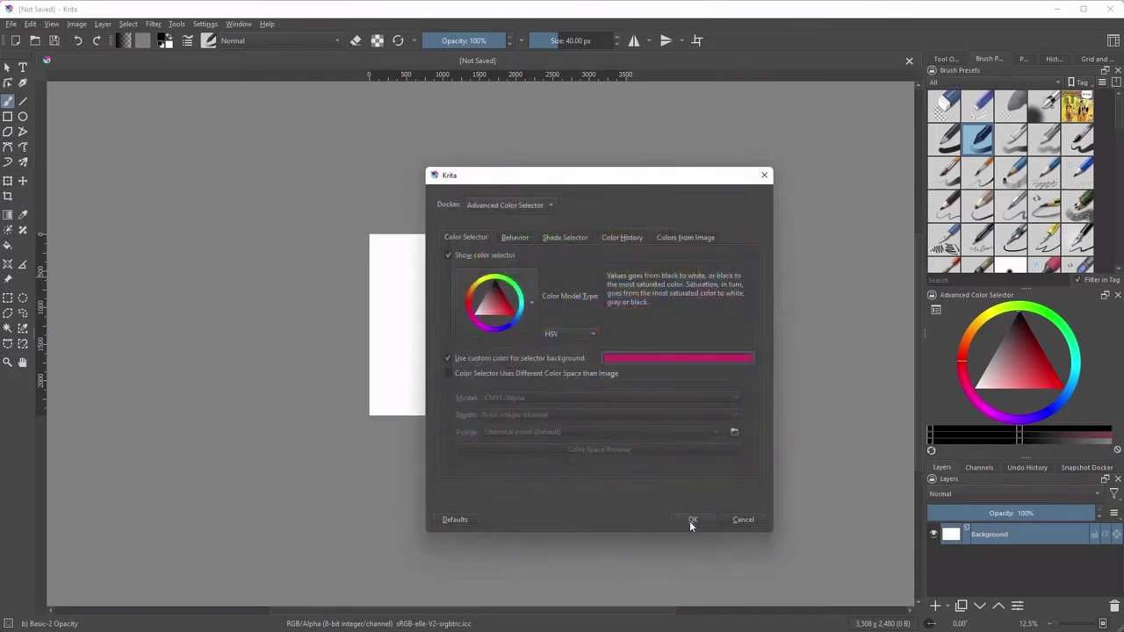
pyautogui.click(693, 519)
pyautogui.click(8, 215)
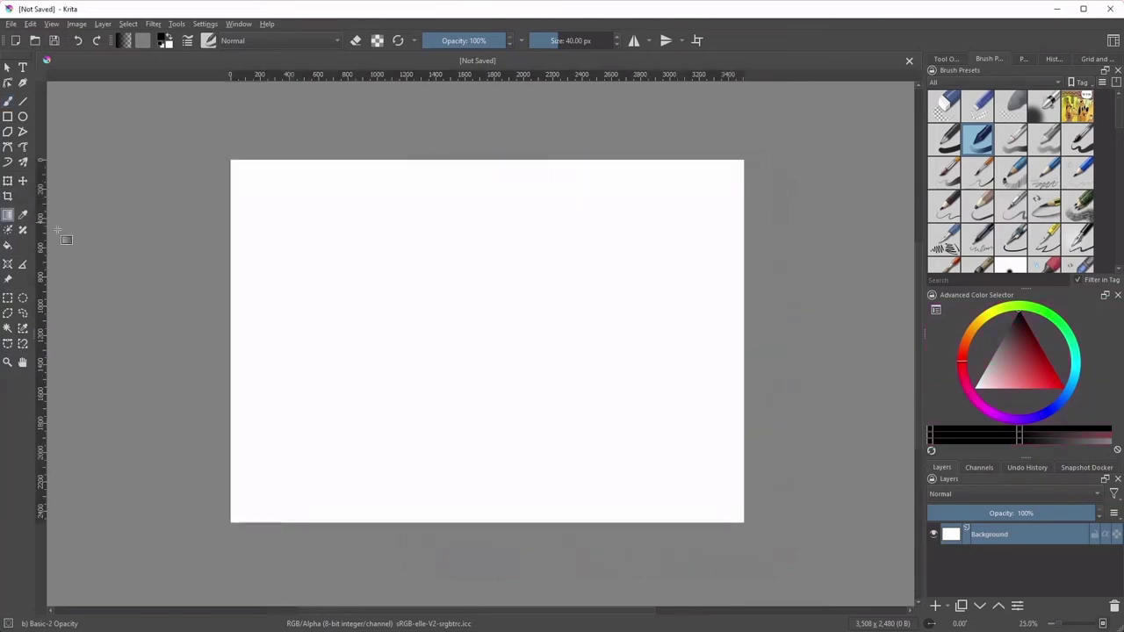
pyautogui.moveTo(290, 435); pyautogui.dragTo(631, 320)
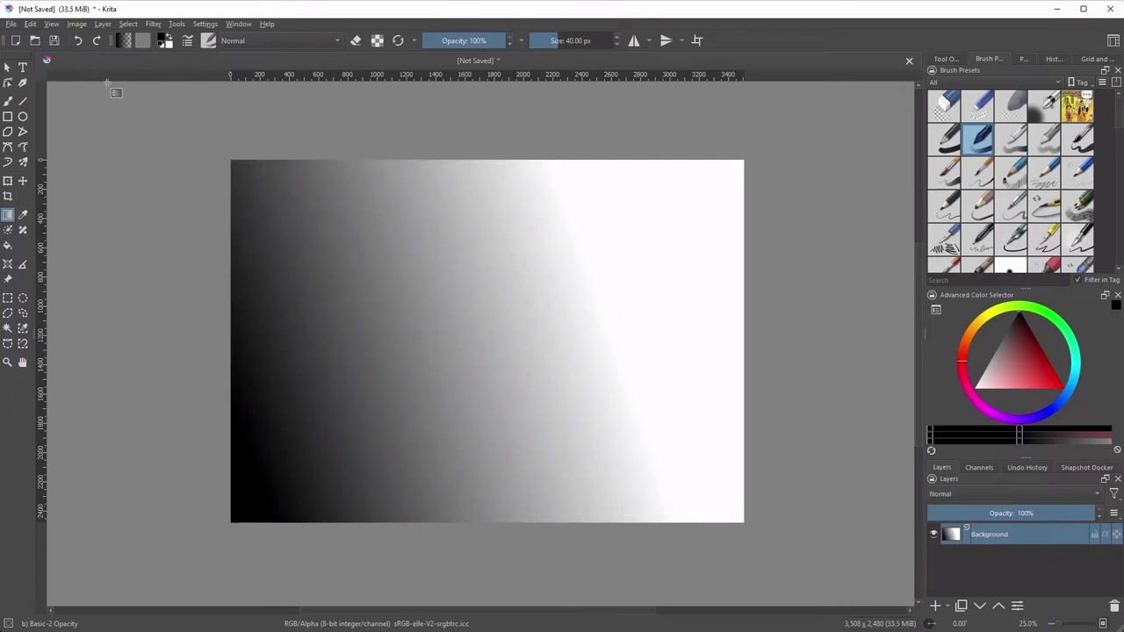
# Step: Create a new document with 32-bit float/channel colour depth
pyautogui.click(12, 23)
pyautogui.click(34, 33)
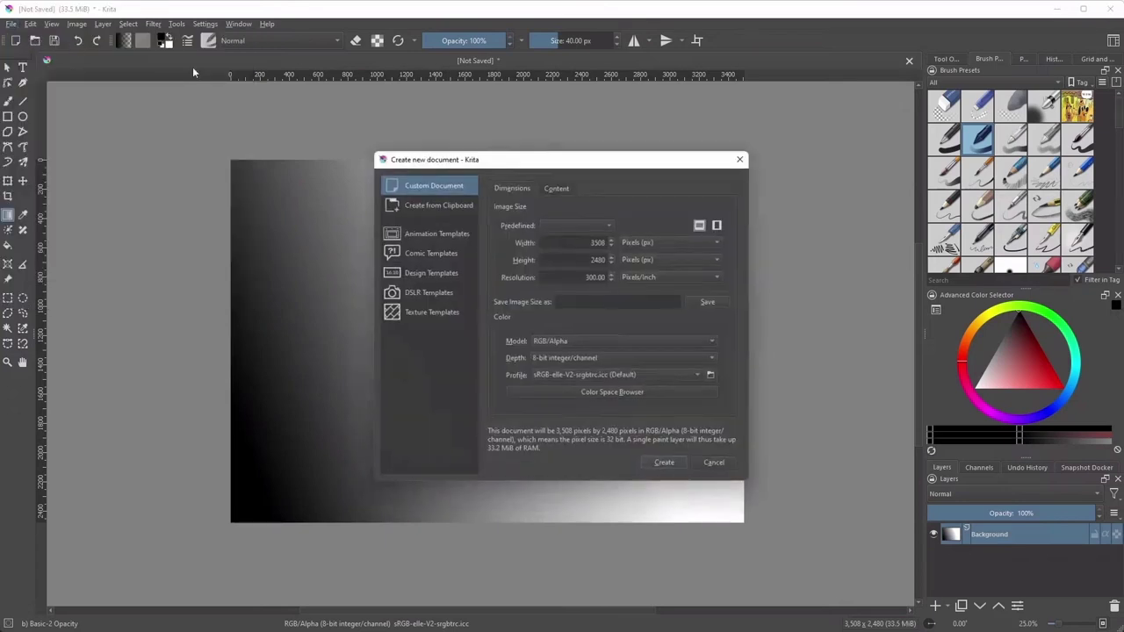
pyautogui.click(579, 359)
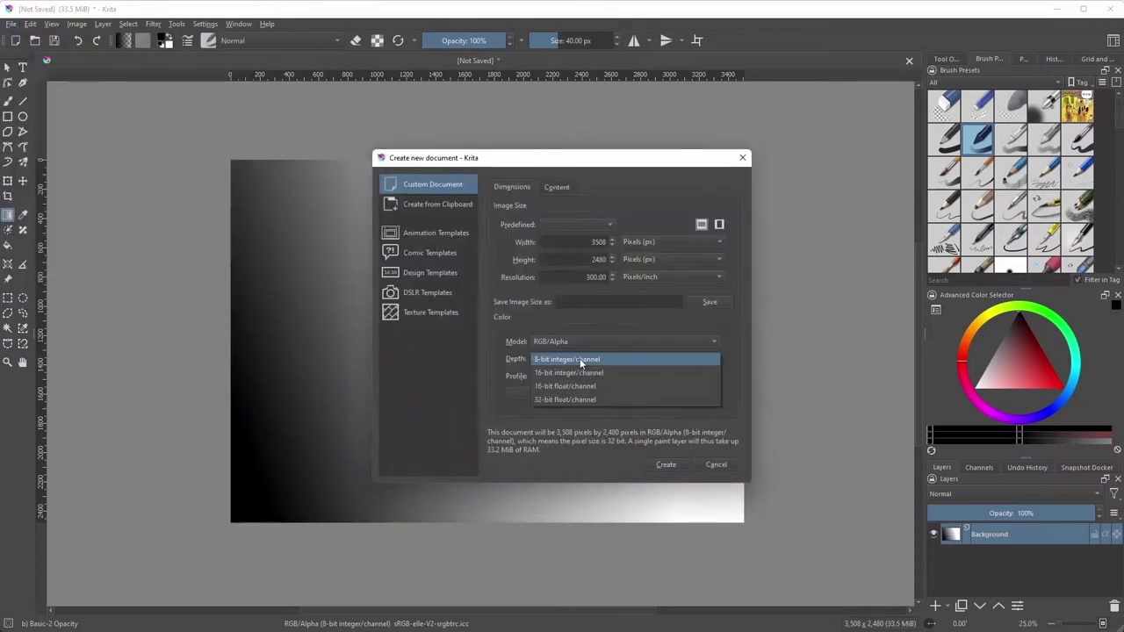
pyautogui.click(566, 399)
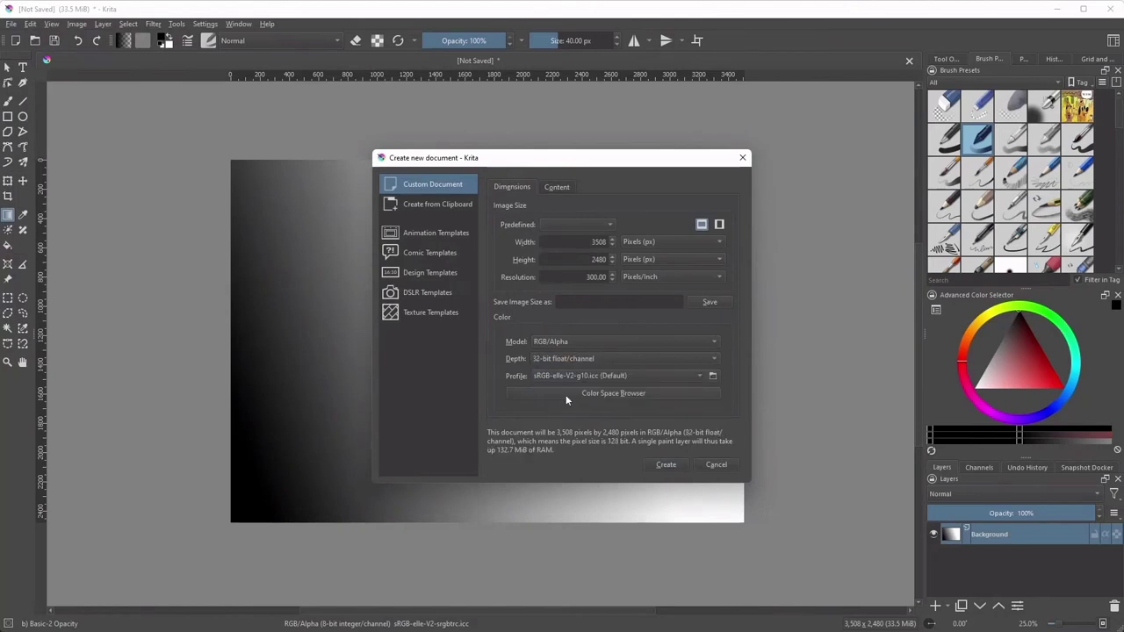
pyautogui.click(665, 465)
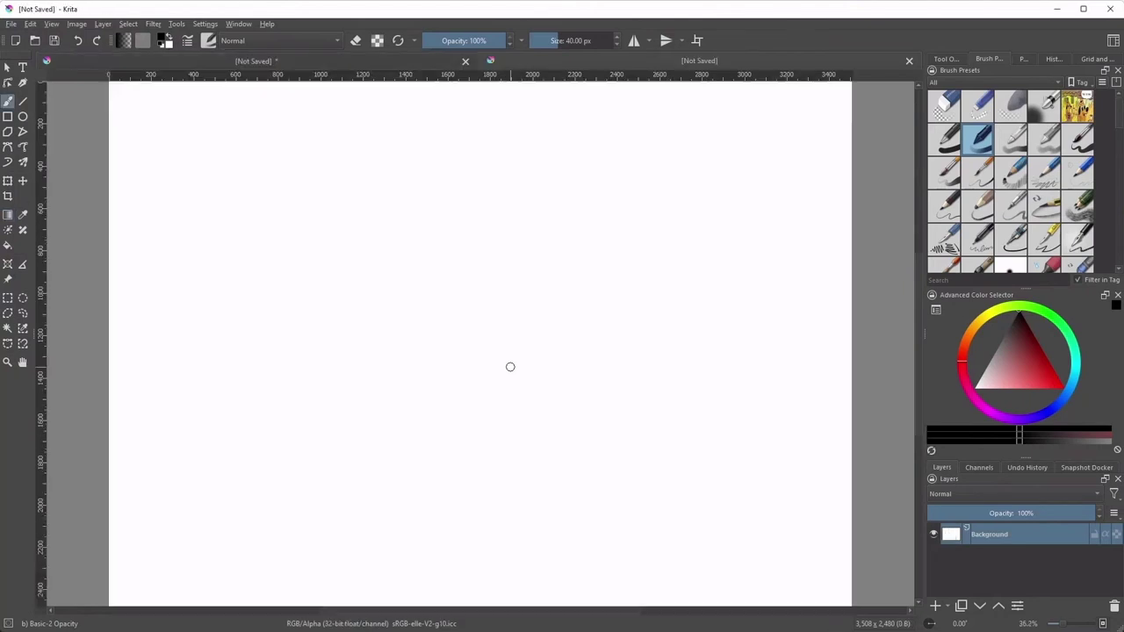
# Step: Fill the canvas diagonally with the GPS Fire Blueish gradient
pyautogui.scroll(-1, 463, 352)
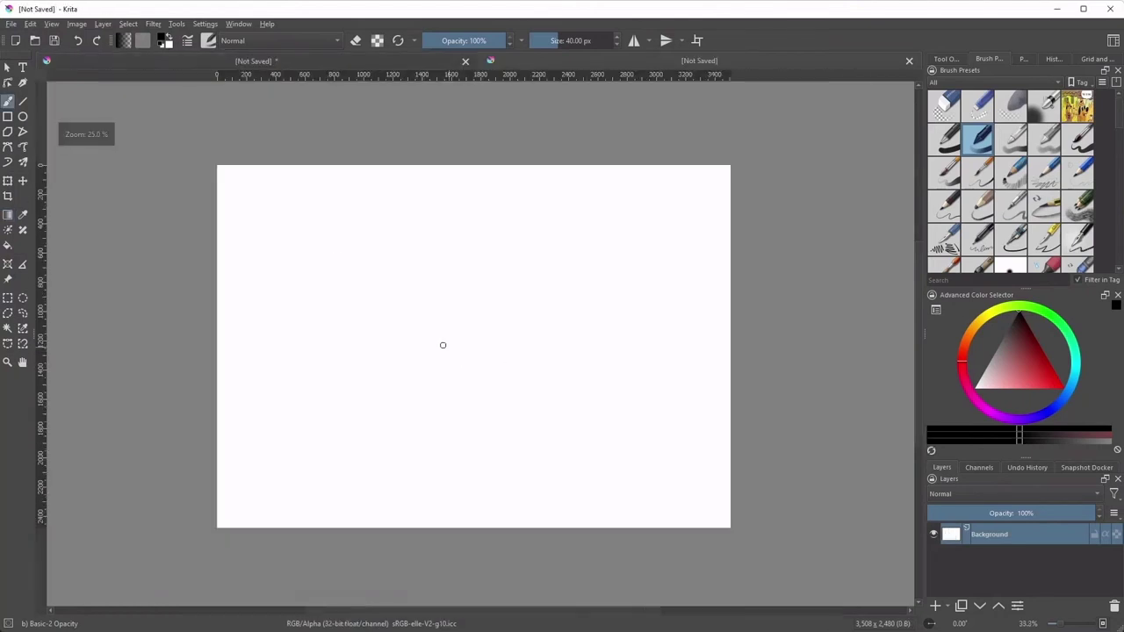
pyautogui.click(124, 41)
pyautogui.scroll(-3, 219, 169)
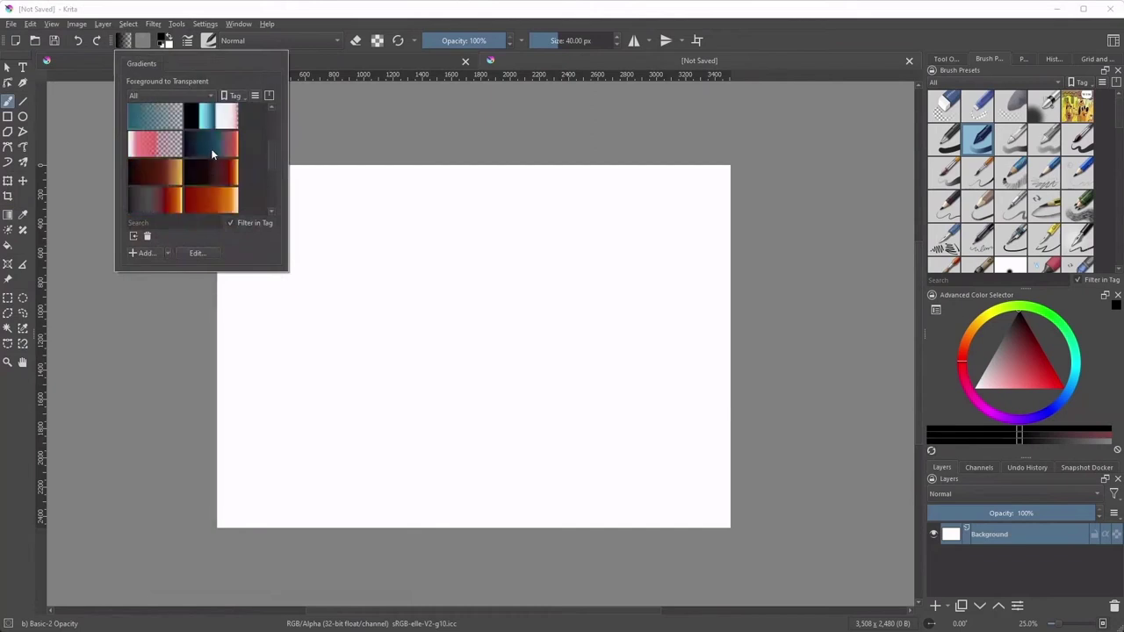
pyautogui.click(212, 149)
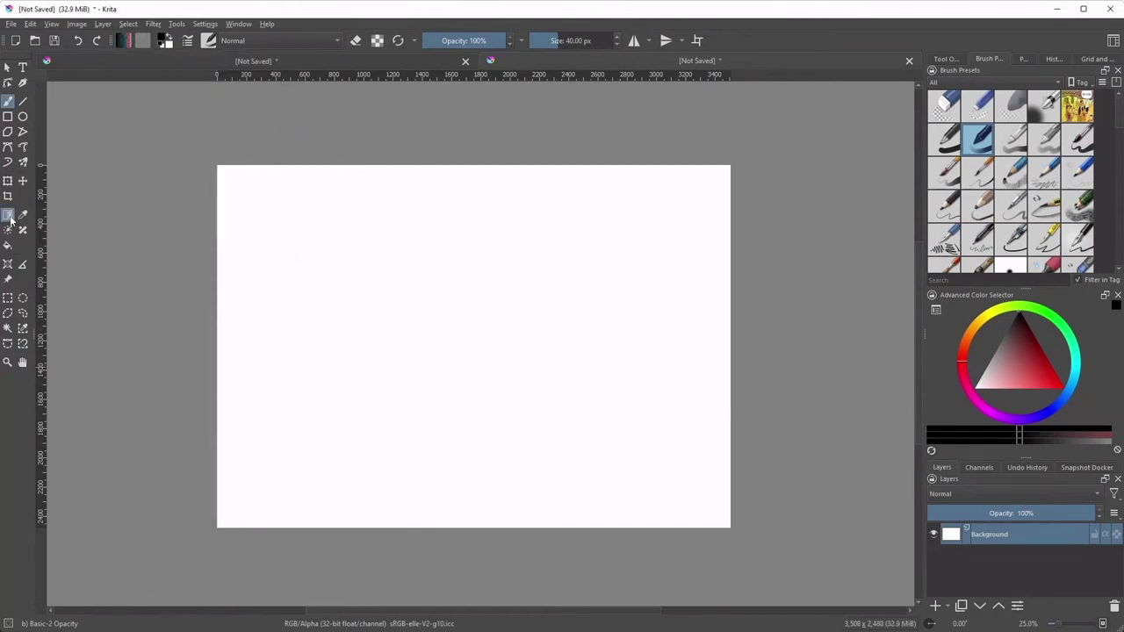
pyautogui.press('g')
pyautogui.moveTo(246, 221); pyautogui.dragTo(630, 387)
pyautogui.click(124, 40)
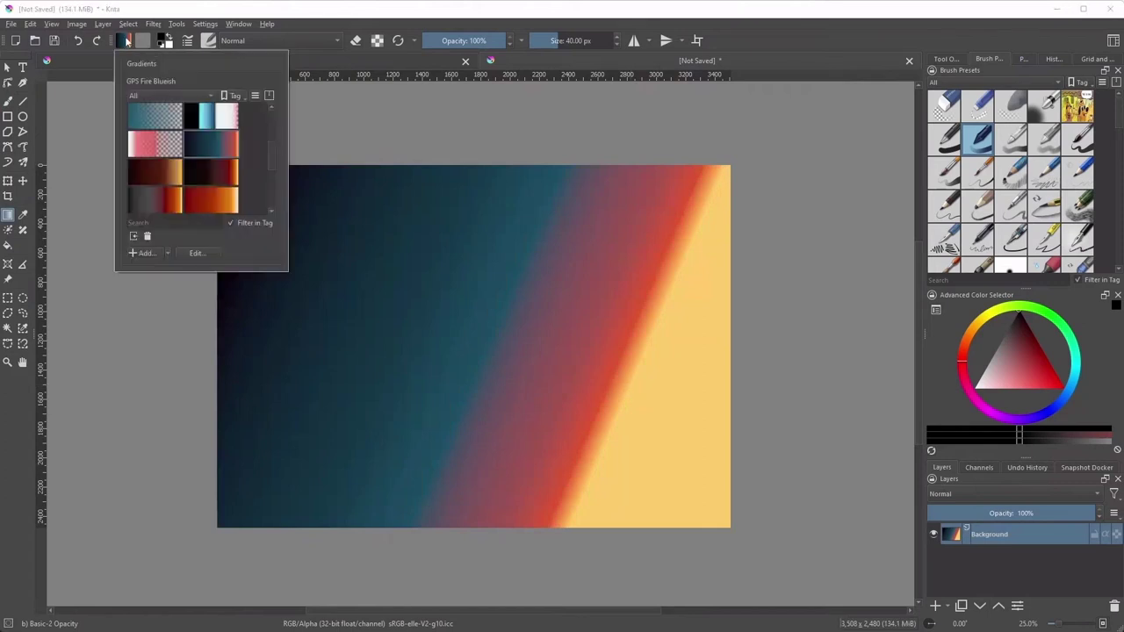
# Step: Build a custom stop gradient with two added stops, Stop #2 recoloured pink, and direction reversed
pyautogui.click(145, 254)
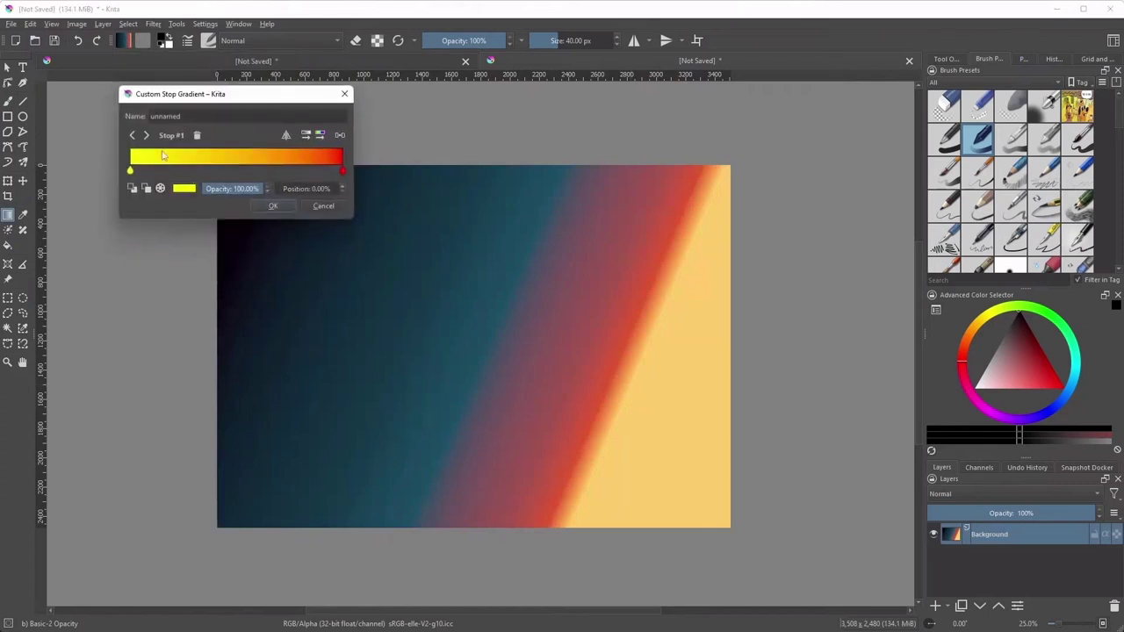
pyautogui.click(163, 169)
pyautogui.click(248, 169)
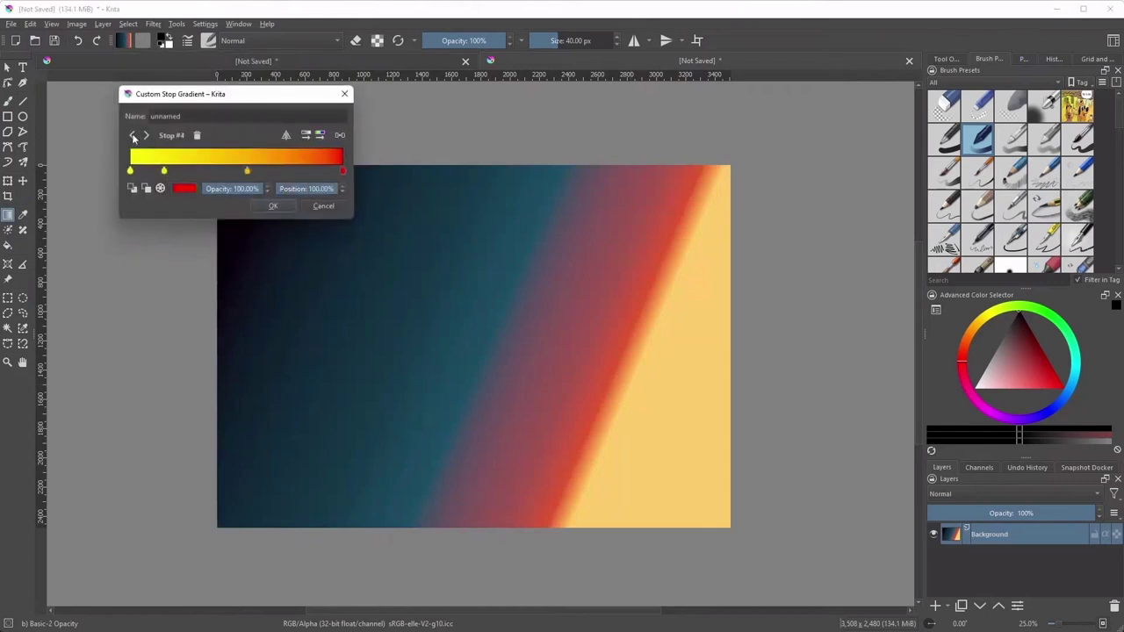
pyautogui.click(163, 170)
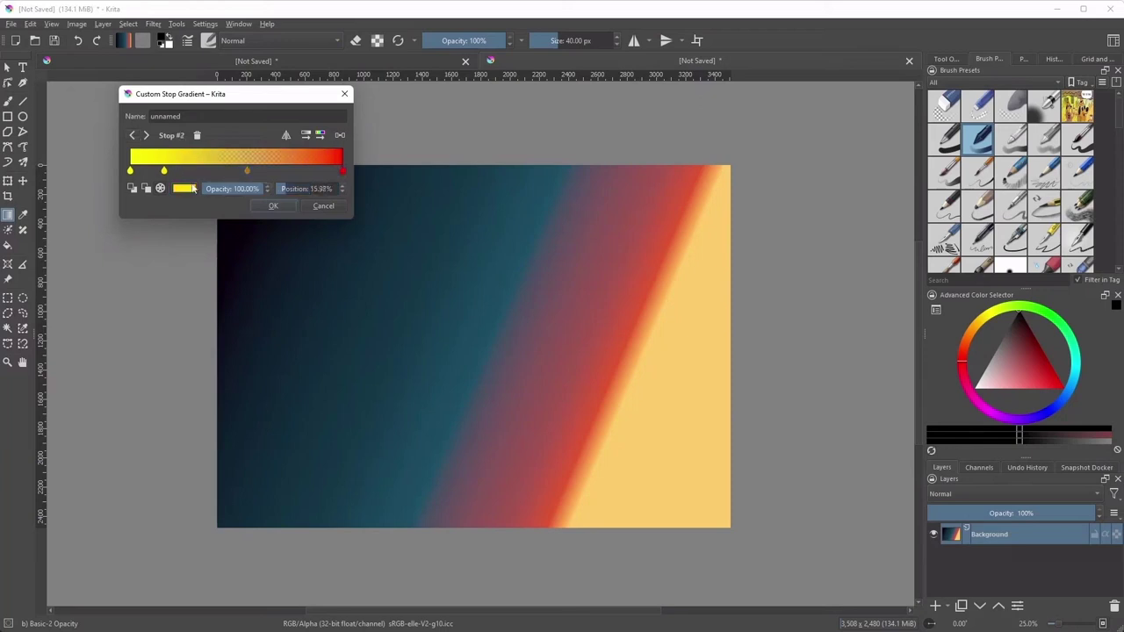
pyautogui.click(189, 190)
pyautogui.click(303, 292)
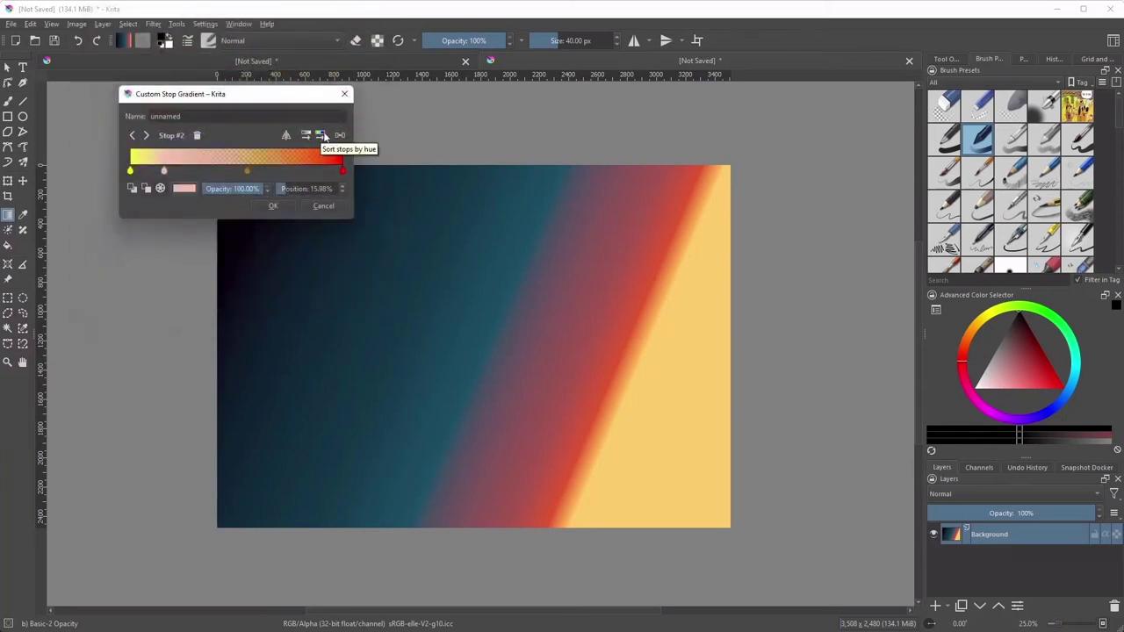
pyautogui.click(286, 136)
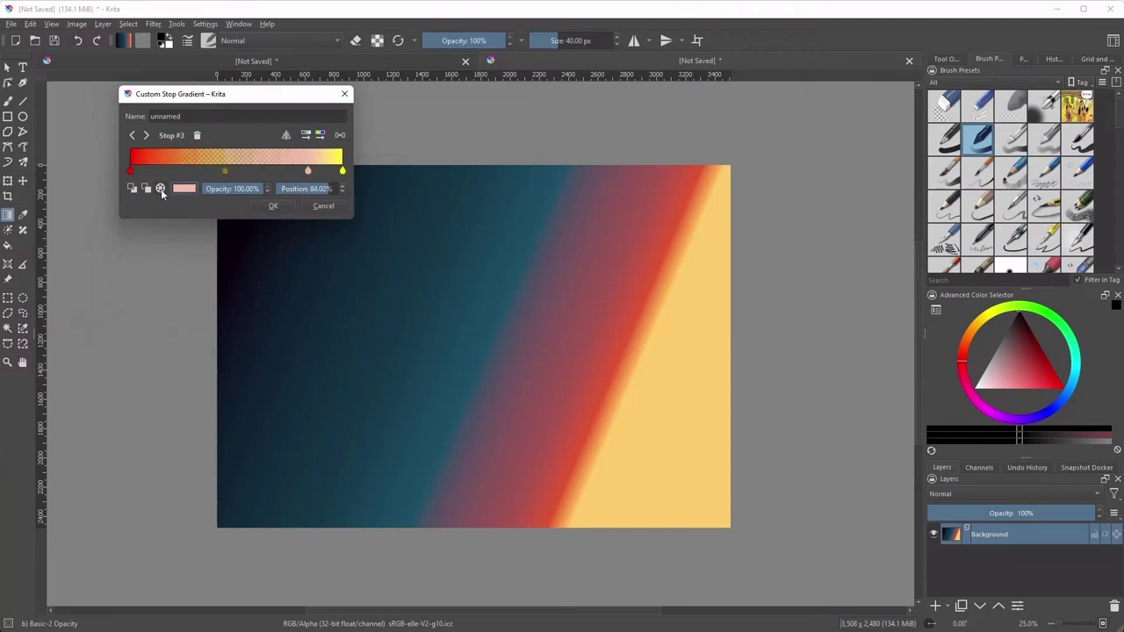
pyautogui.press('Return')
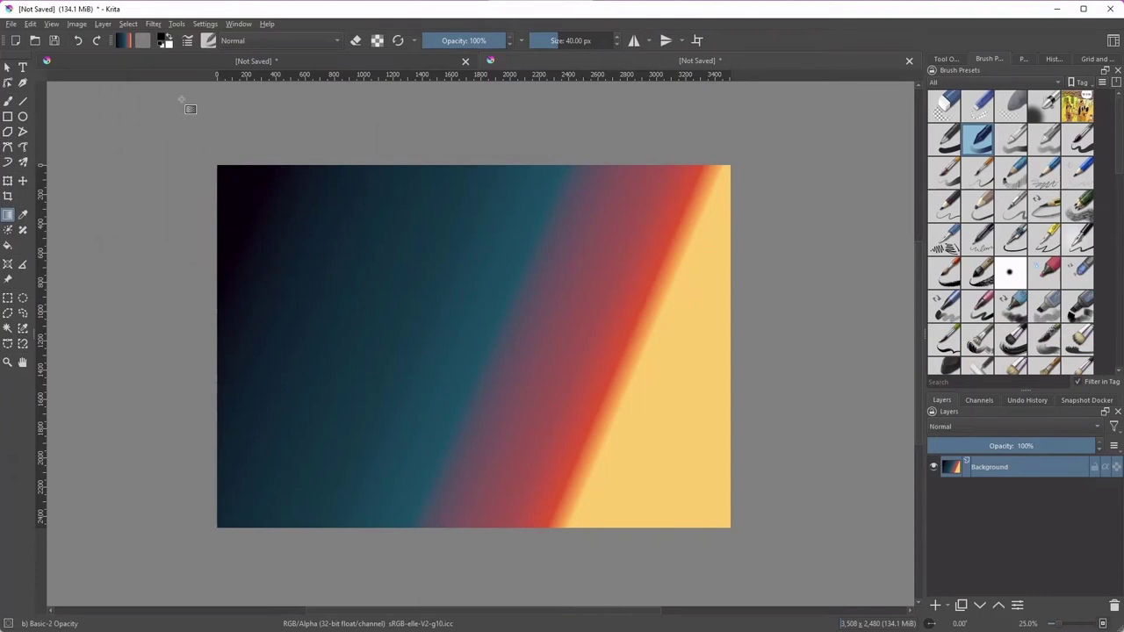
# Step: Look through Krita's configuration and the Brush Editor, then create a new default blank canvas with Ctrl+N
pyautogui.click(206, 24)
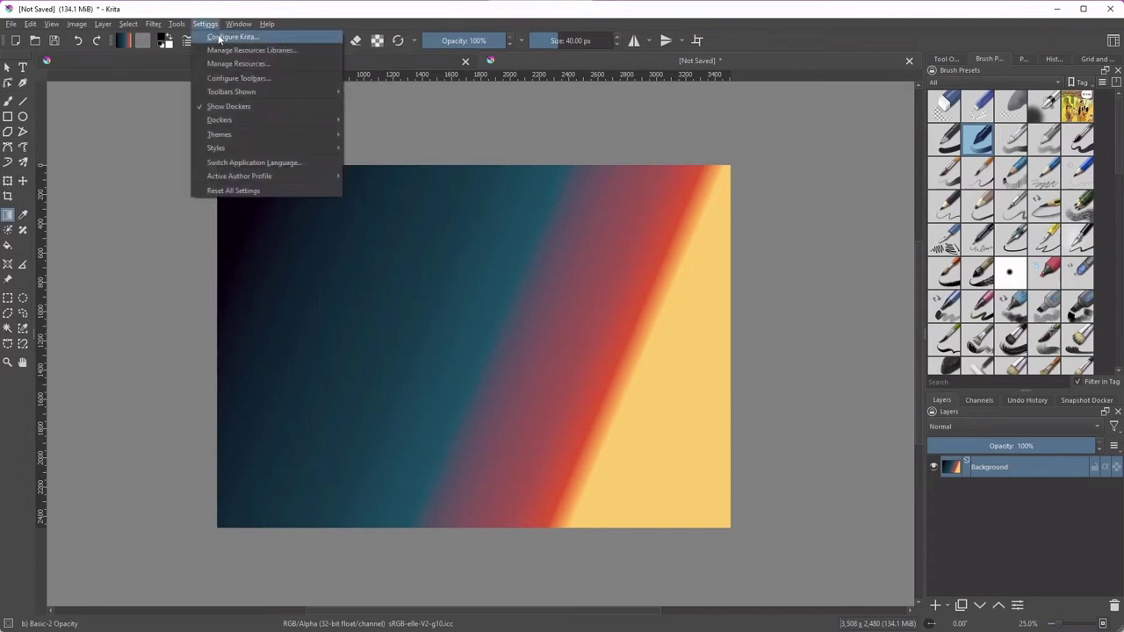
pyautogui.click(229, 36)
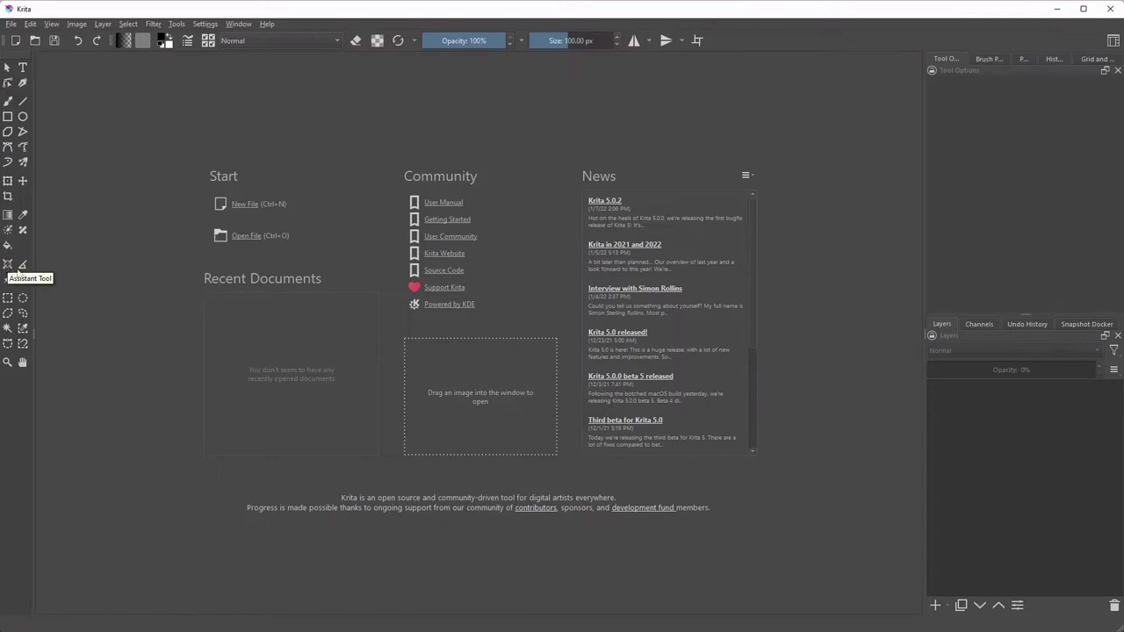
pyautogui.click(207, 42)
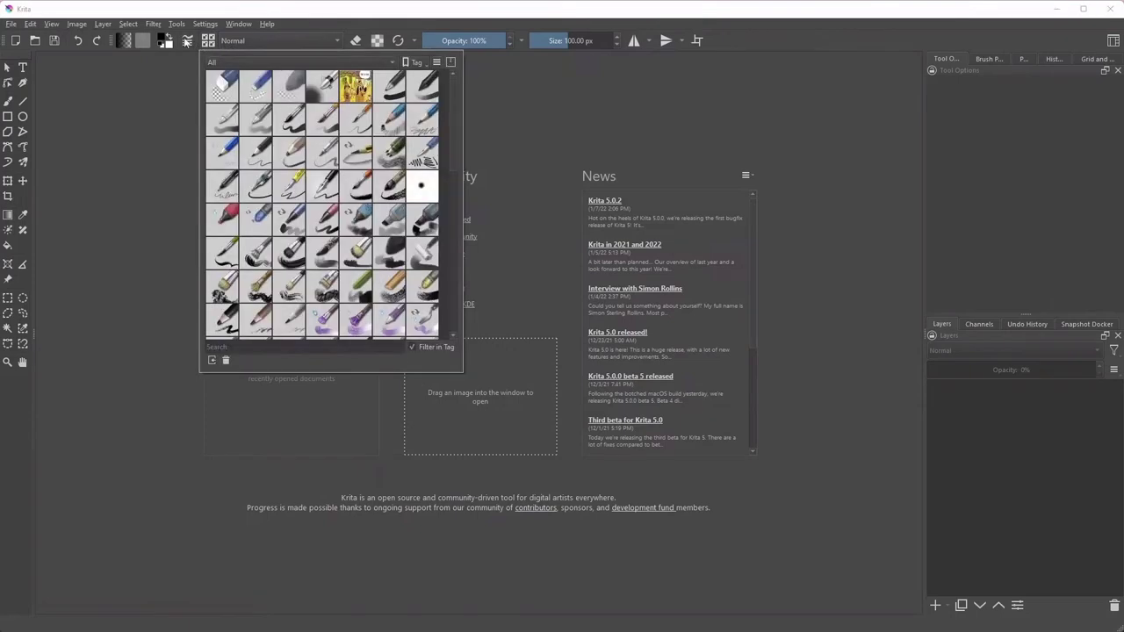
pyautogui.click(187, 42)
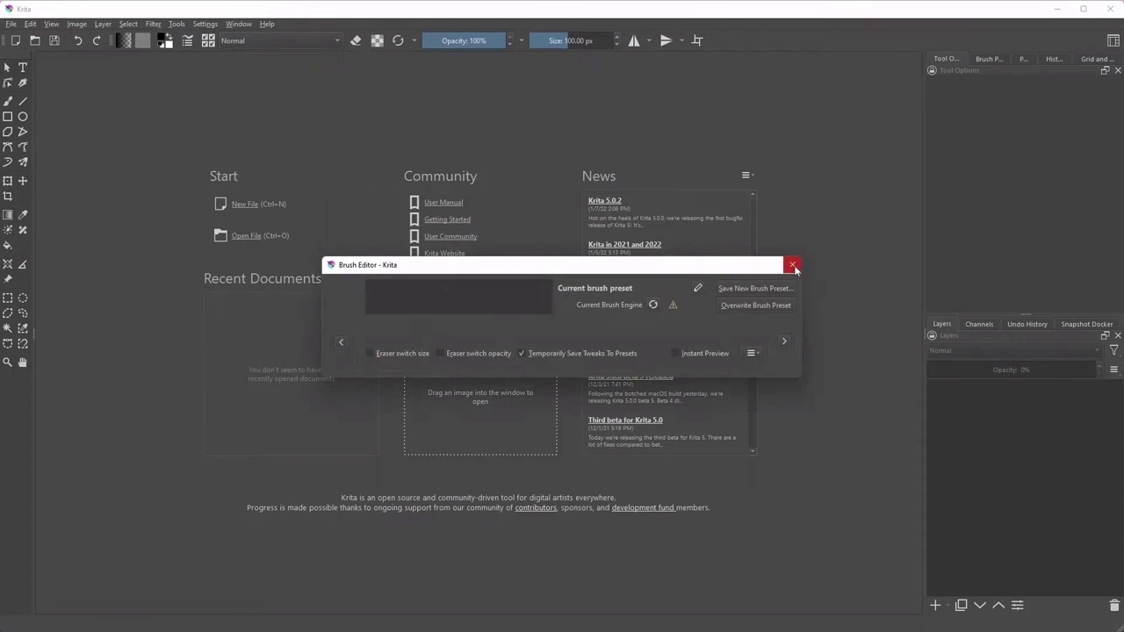
pyautogui.click(780, 225)
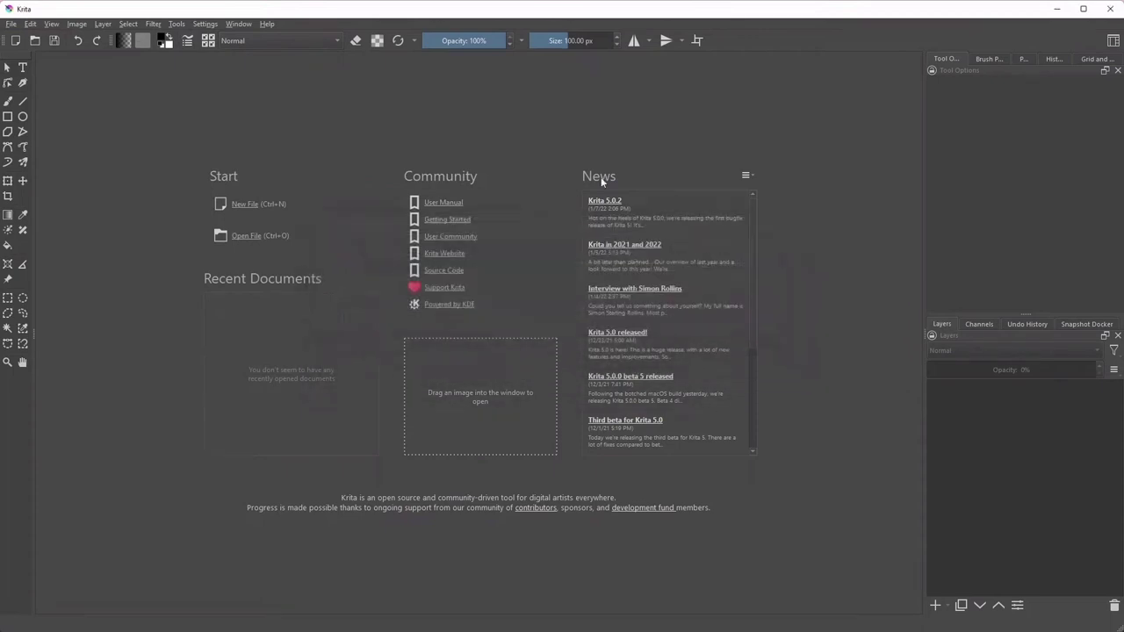
pyautogui.hotkey('ctrl', 'n')
pyautogui.click(665, 464)
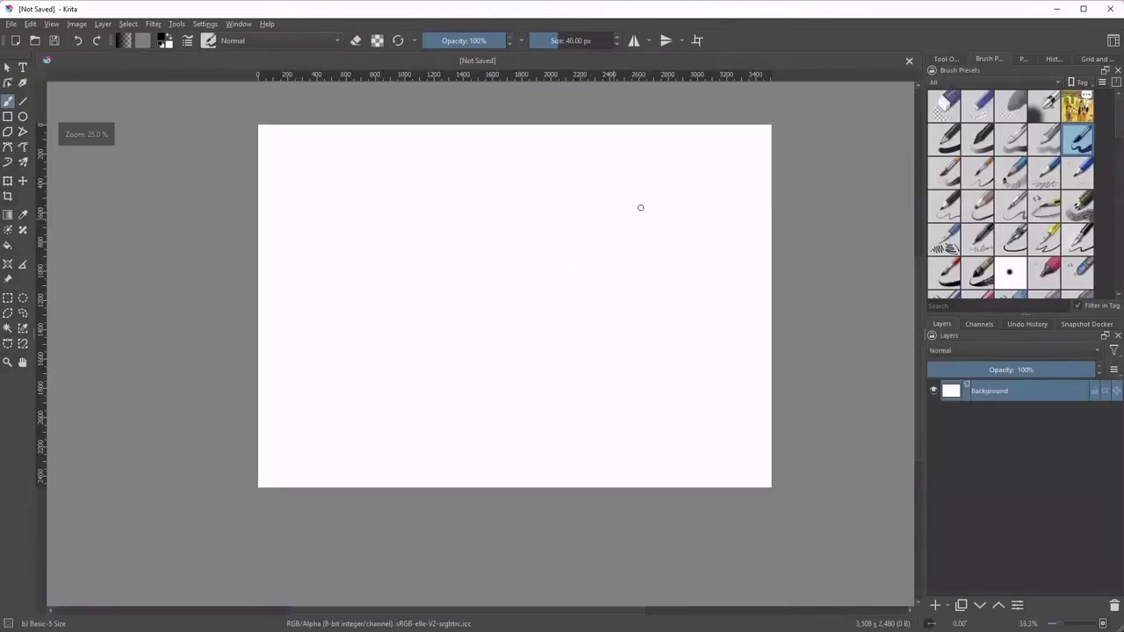
# Step: Select the b) Basic-2 Opacity preset and make the Brush Editor a detached separate window
pyautogui.press('/')
pyautogui.press('F5')
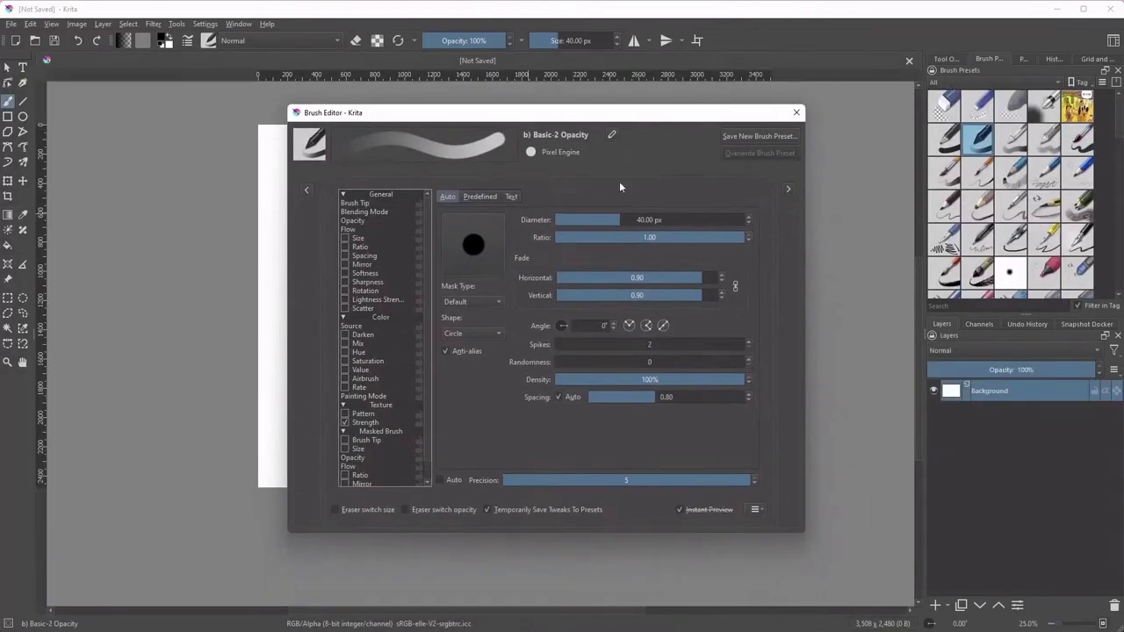
pyautogui.click(756, 510)
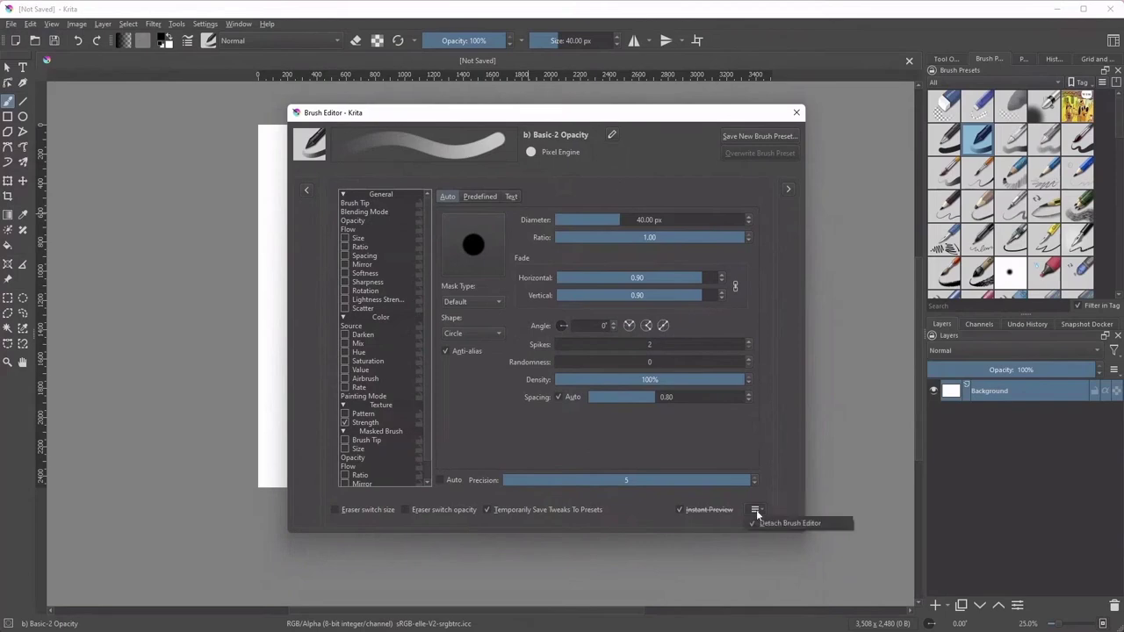
pyautogui.click(771, 524)
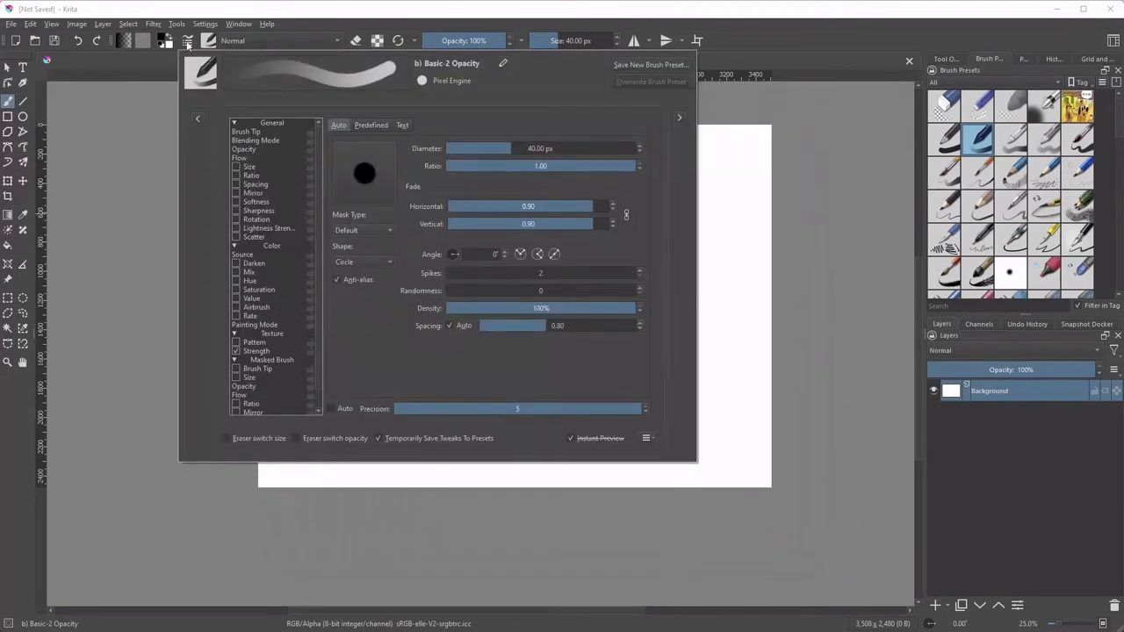
pyautogui.click(187, 40)
pyautogui.click(648, 438)
pyautogui.click(682, 459)
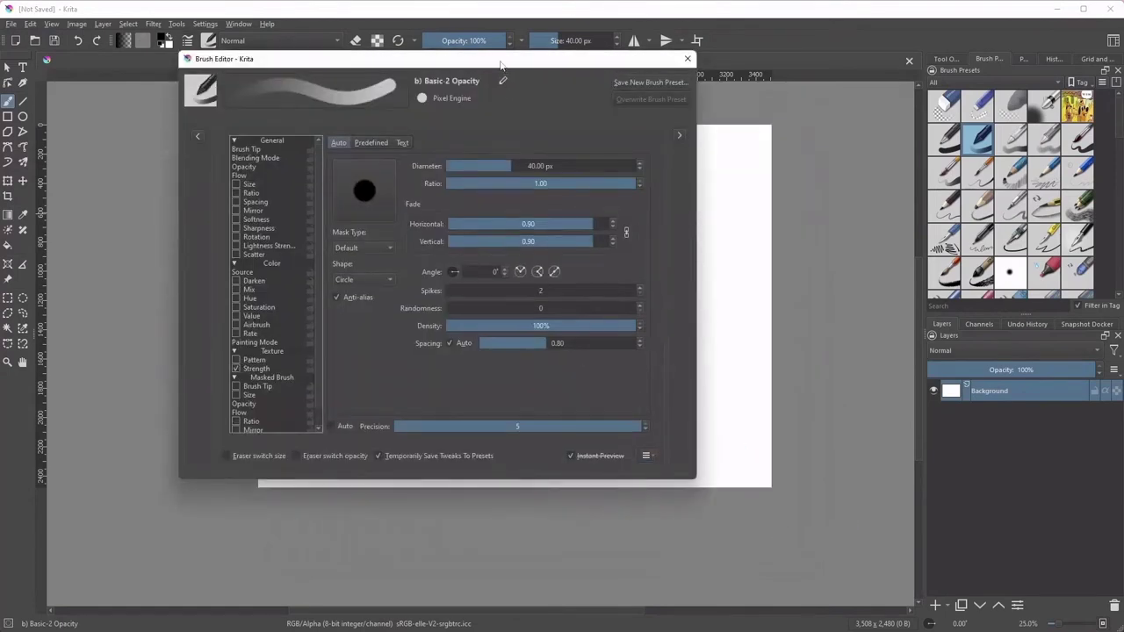
pyautogui.moveTo(501, 65); pyautogui.dragTo(619, 126)
pyautogui.click(802, 120)
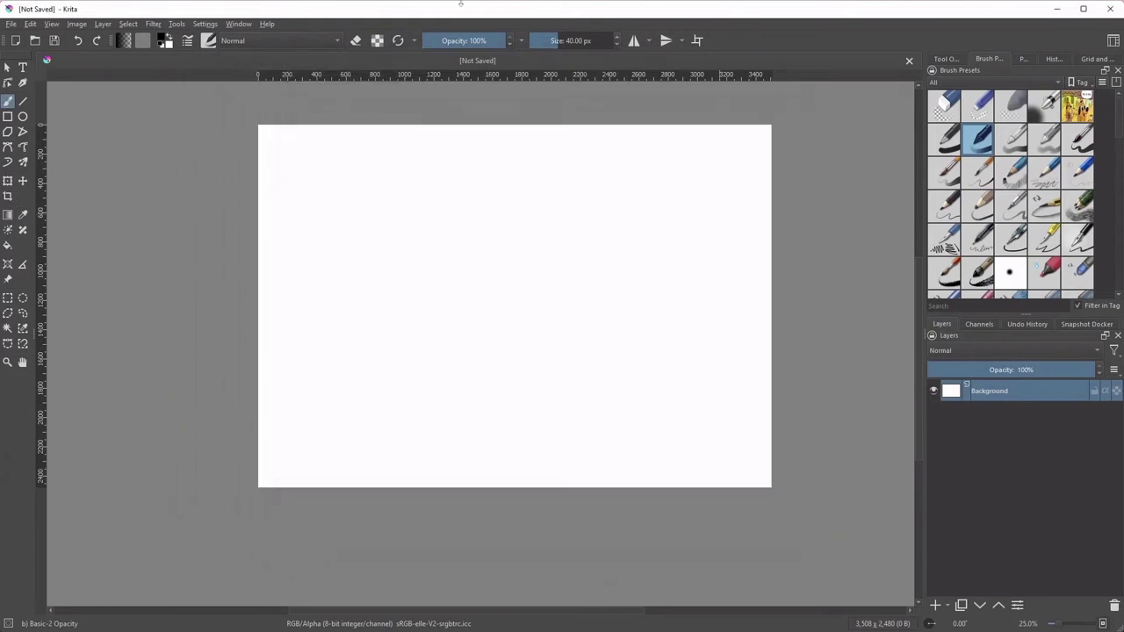
# Step: Add the Overview docker and dock it with the other panels
pyautogui.click(209, 23)
pyautogui.moveTo(220, 120)
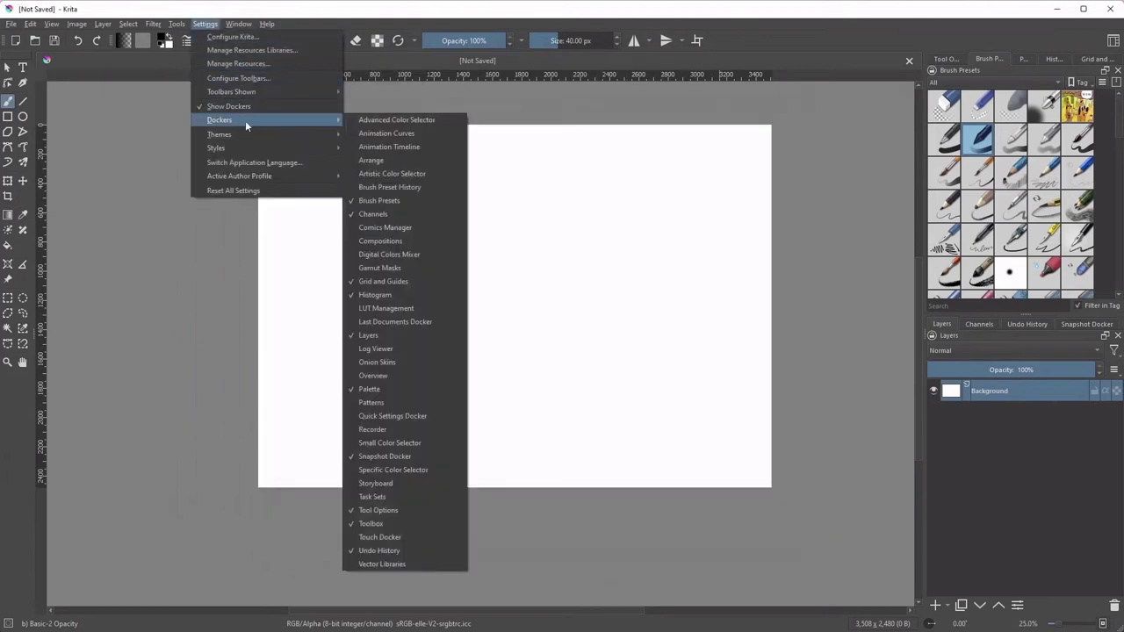
pyautogui.click(373, 375)
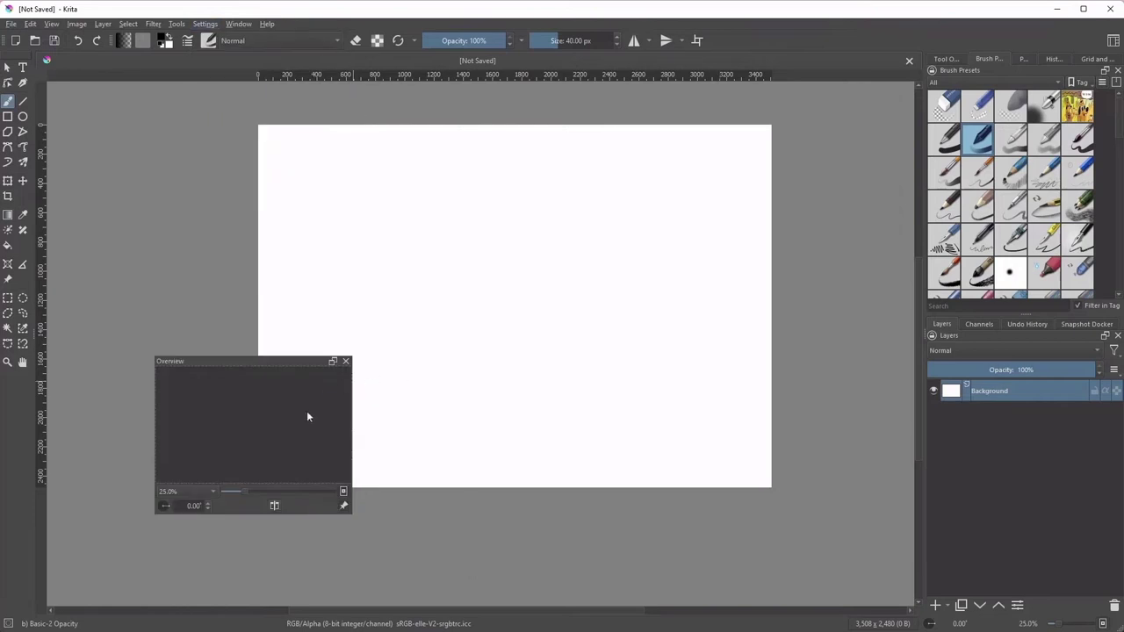
pyautogui.moveTo(258, 365); pyautogui.dragTo(981, 80)
pyautogui.scroll(-1, 984, 155)
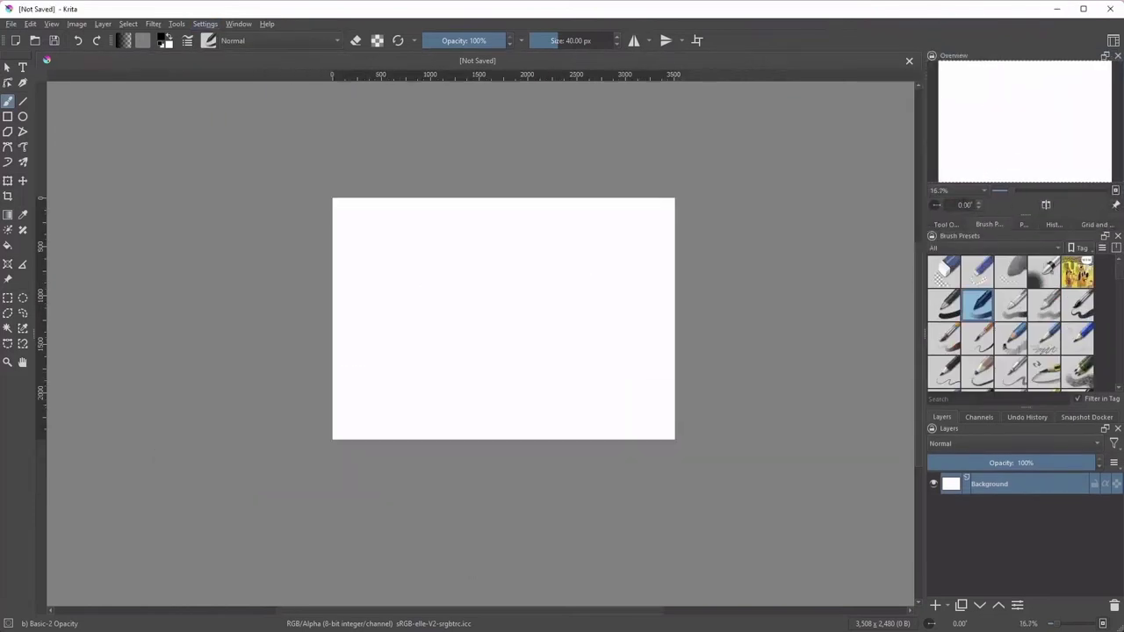
pyautogui.scroll(-1, 1008, 158)
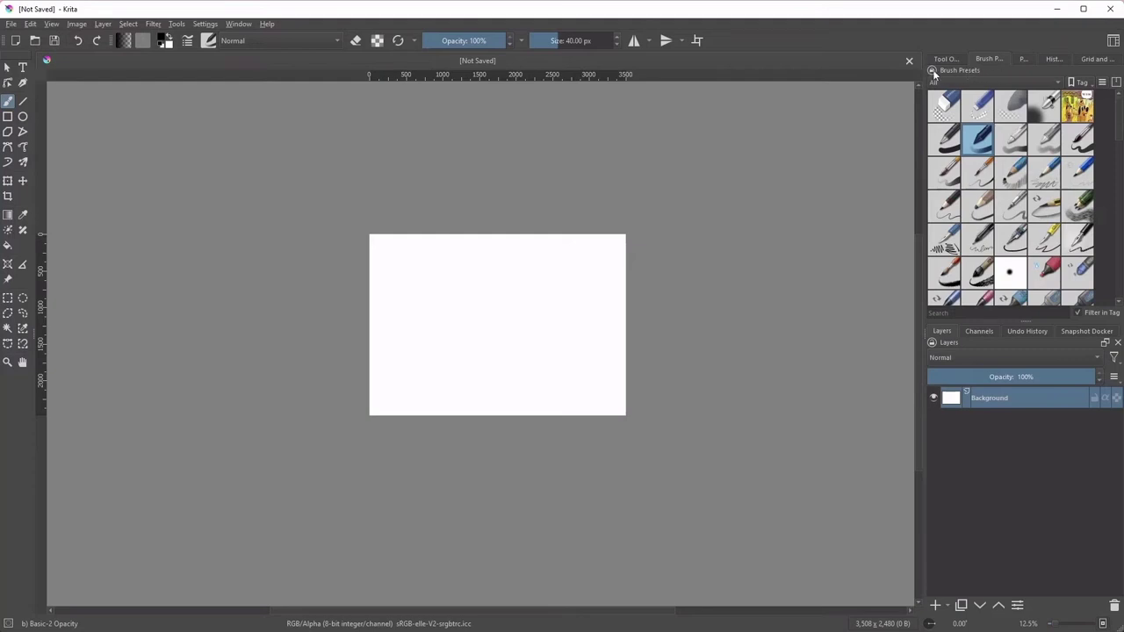
# Step: Add the Advanced Color Selector docker and open its settings
pyautogui.moveTo(1019, 70)
pyautogui.click(204, 23)
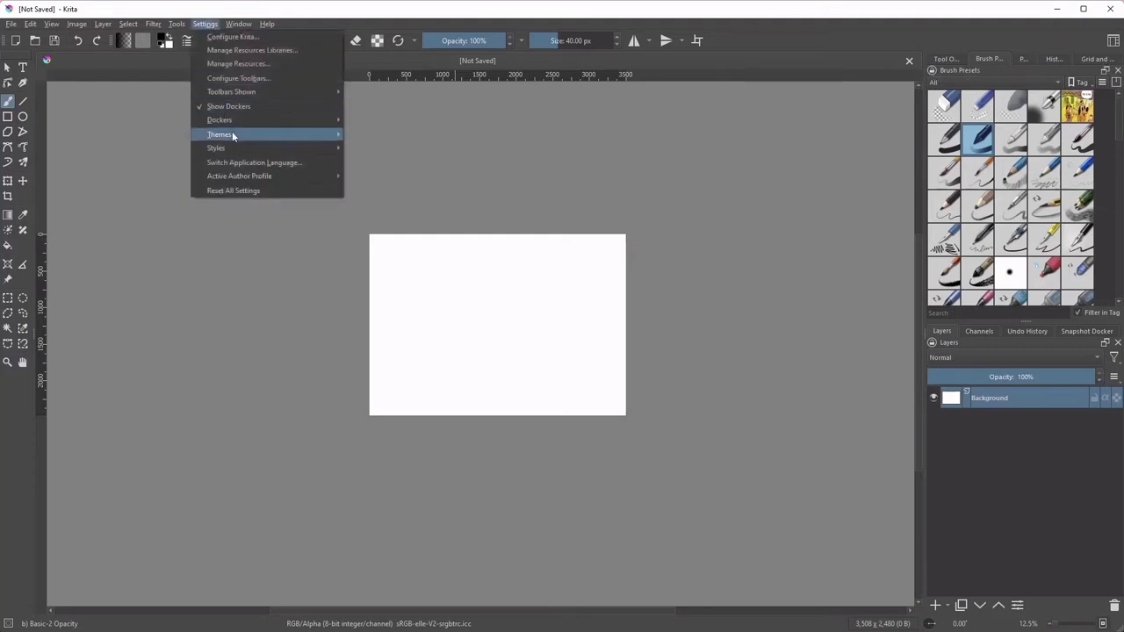
pyautogui.click(395, 134)
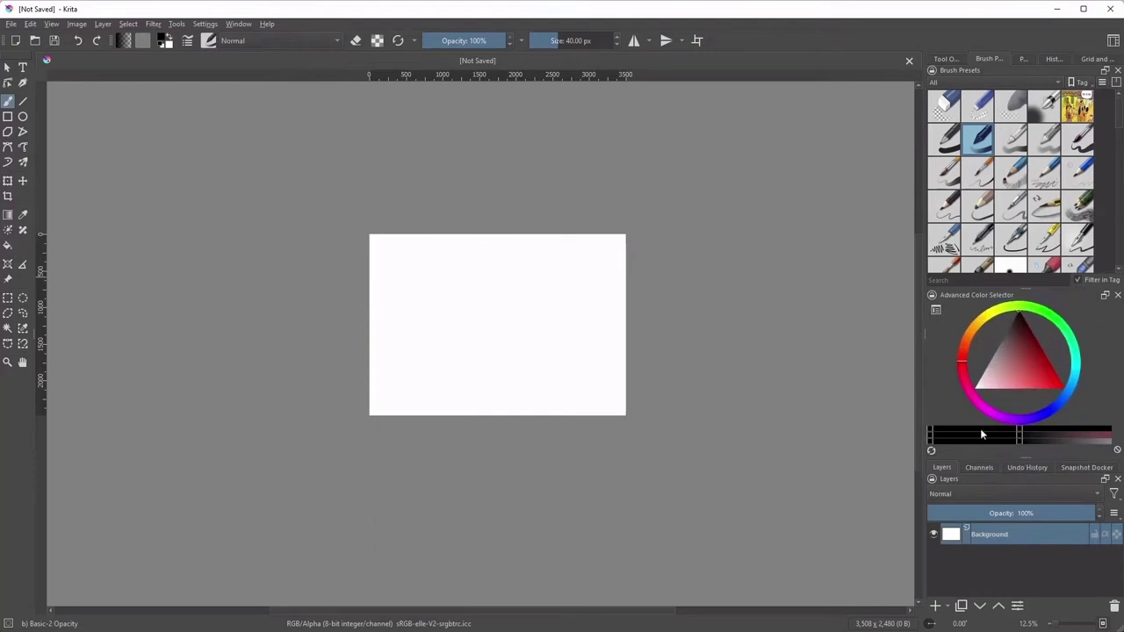
pyautogui.click(936, 309)
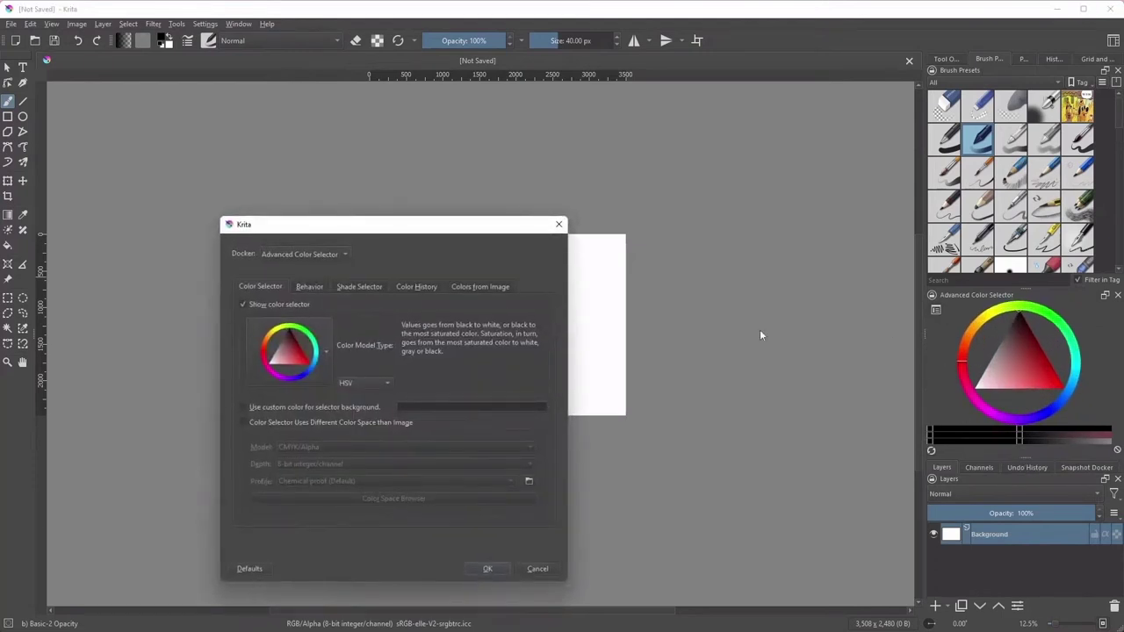
# Step: Enable a custom magenta selector background in the colour selector settings and confirm
pyautogui.moveTo(399, 227); pyautogui.dragTo(605, 180)
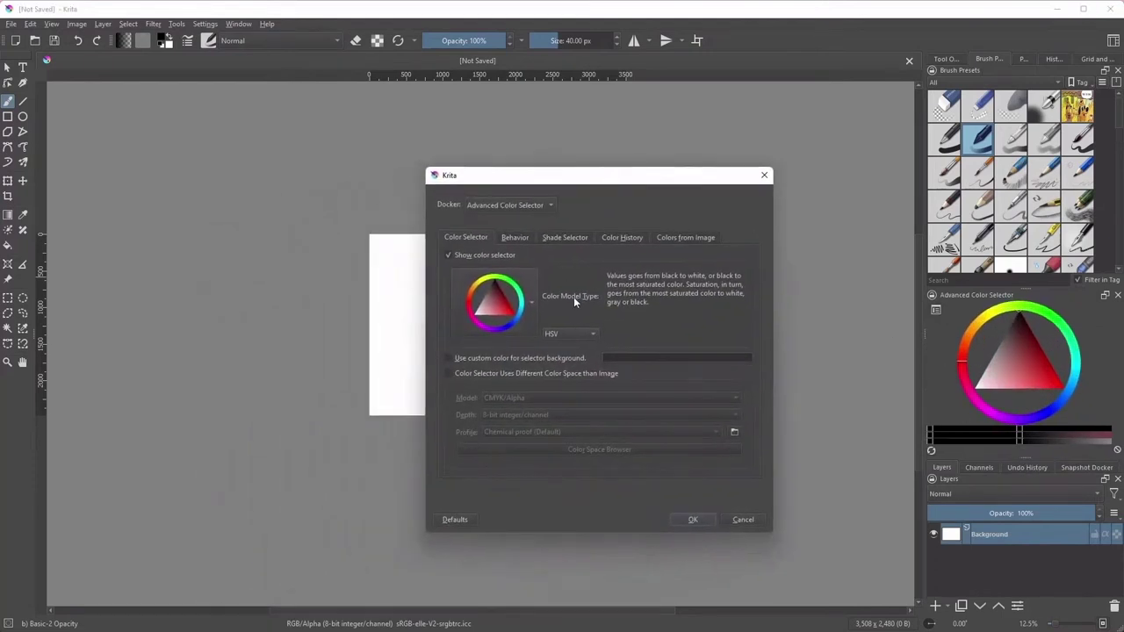
pyautogui.click(488, 355)
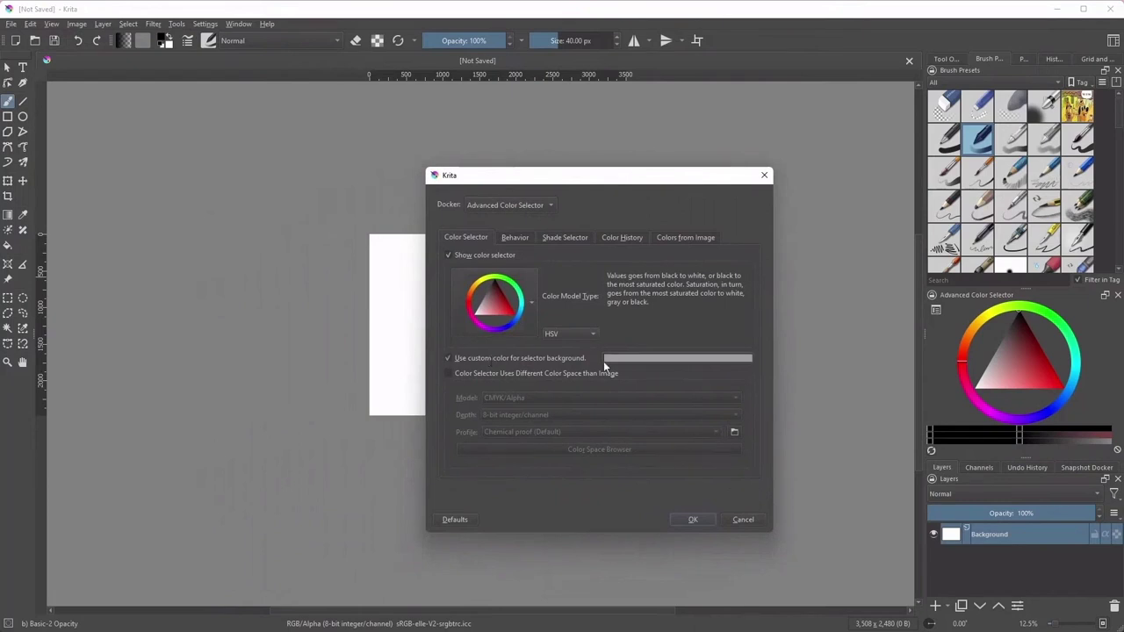
pyautogui.click(616, 359)
pyautogui.click(667, 488)
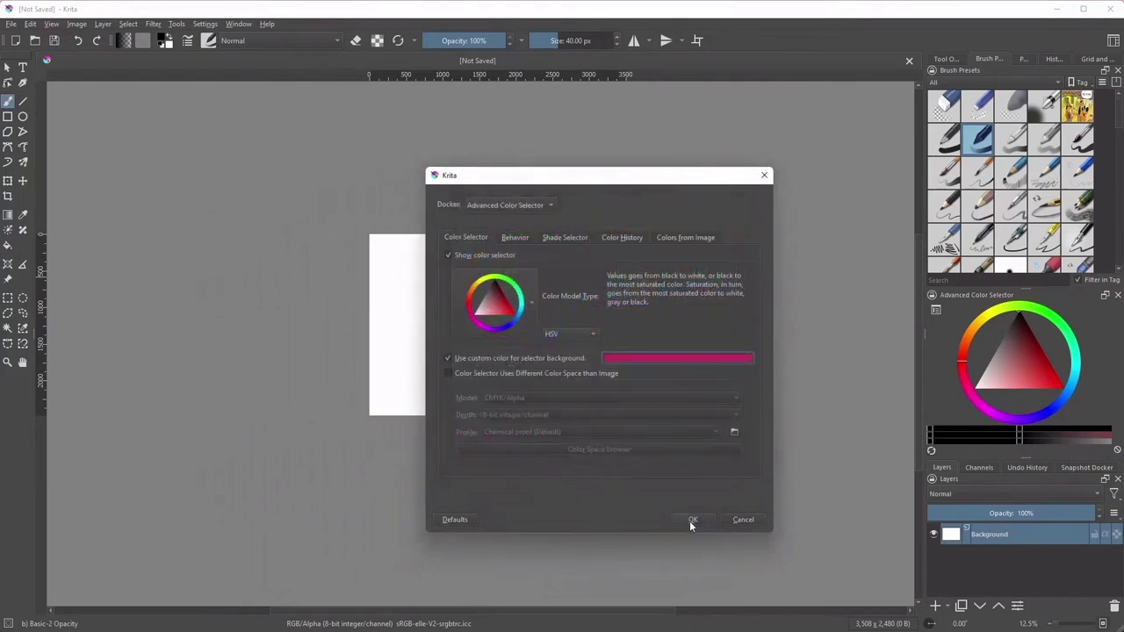
pyautogui.click(692, 519)
# Step: Draw a black-to-white gradient across the canvas, then create a new 32-bit float/channel document
pyautogui.click(8, 215)
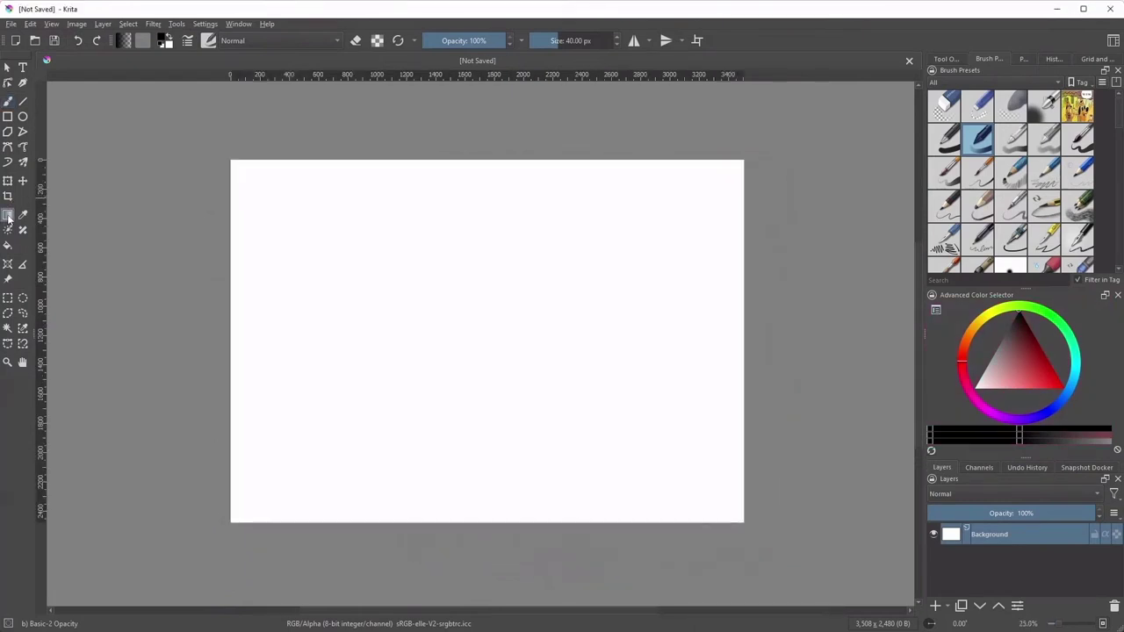
pyautogui.moveTo(244, 437); pyautogui.dragTo(626, 310)
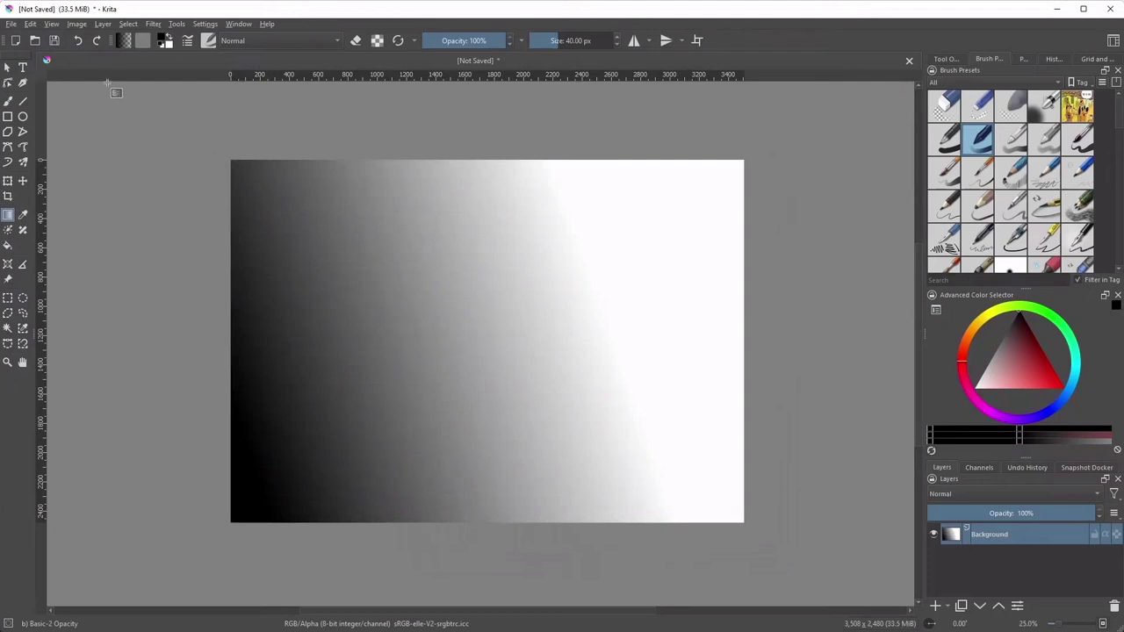
pyautogui.click(11, 24)
pyautogui.click(32, 39)
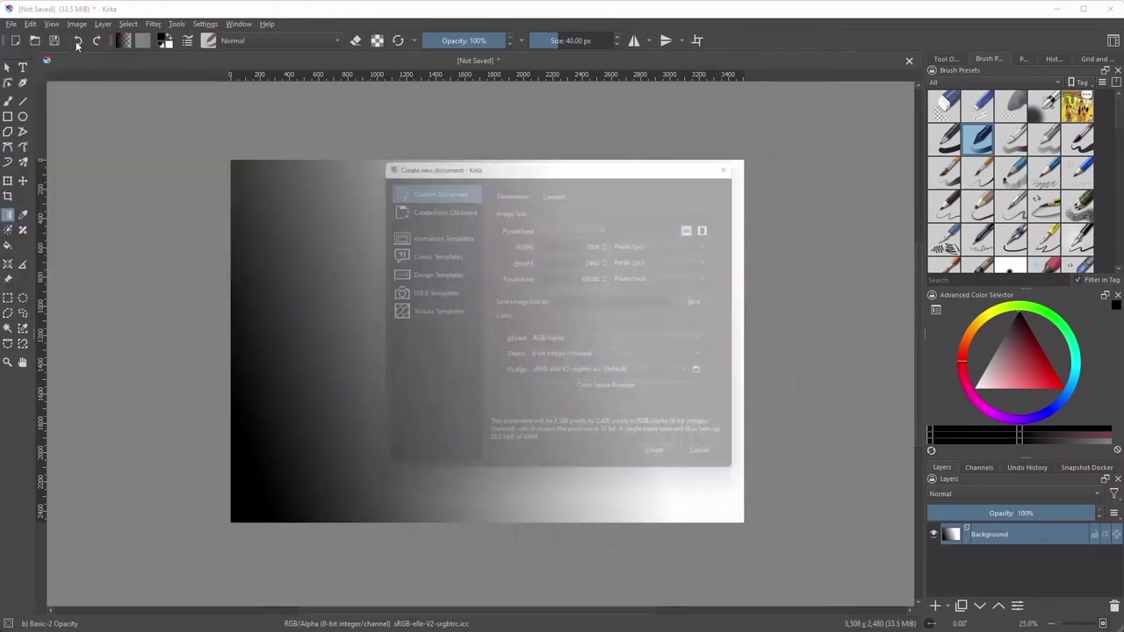
pyautogui.click(579, 359)
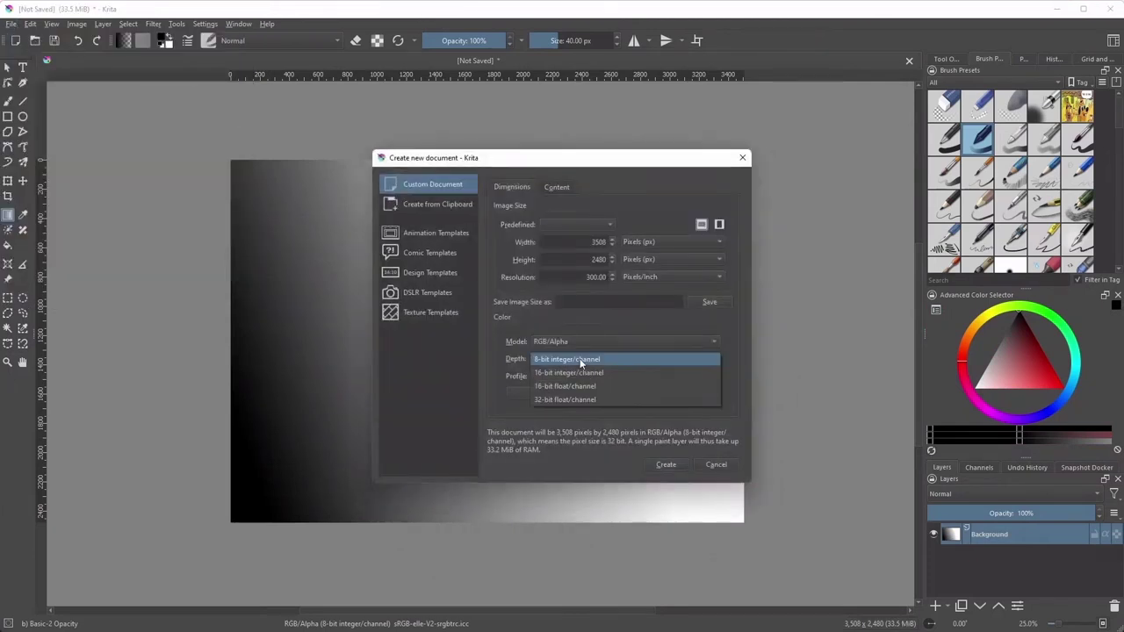
pyautogui.click(567, 399)
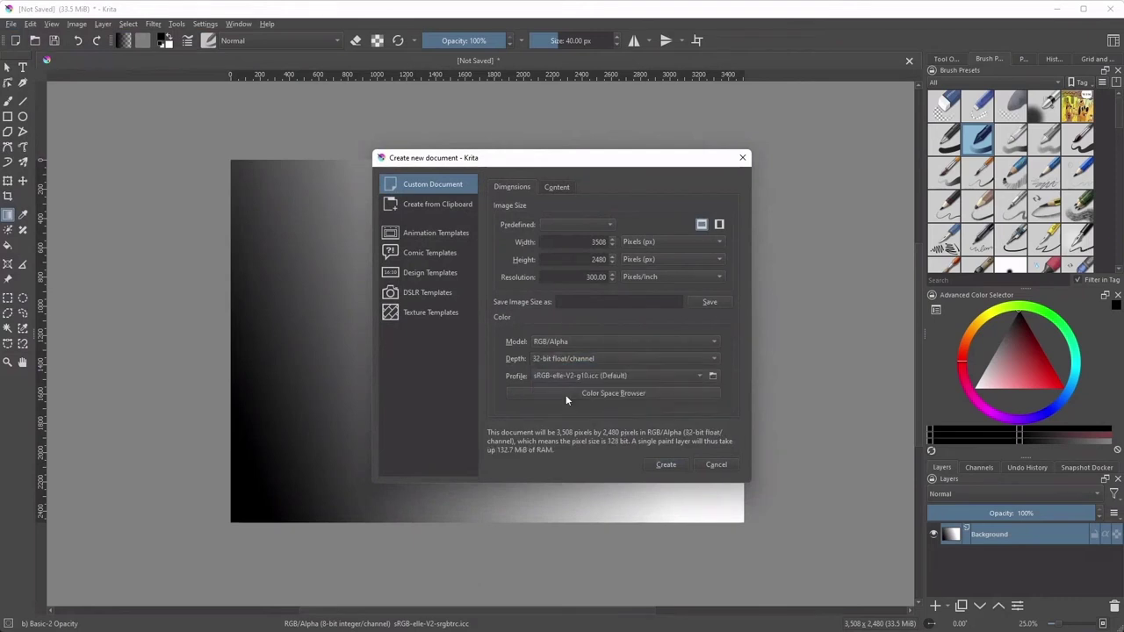
pyautogui.click(666, 466)
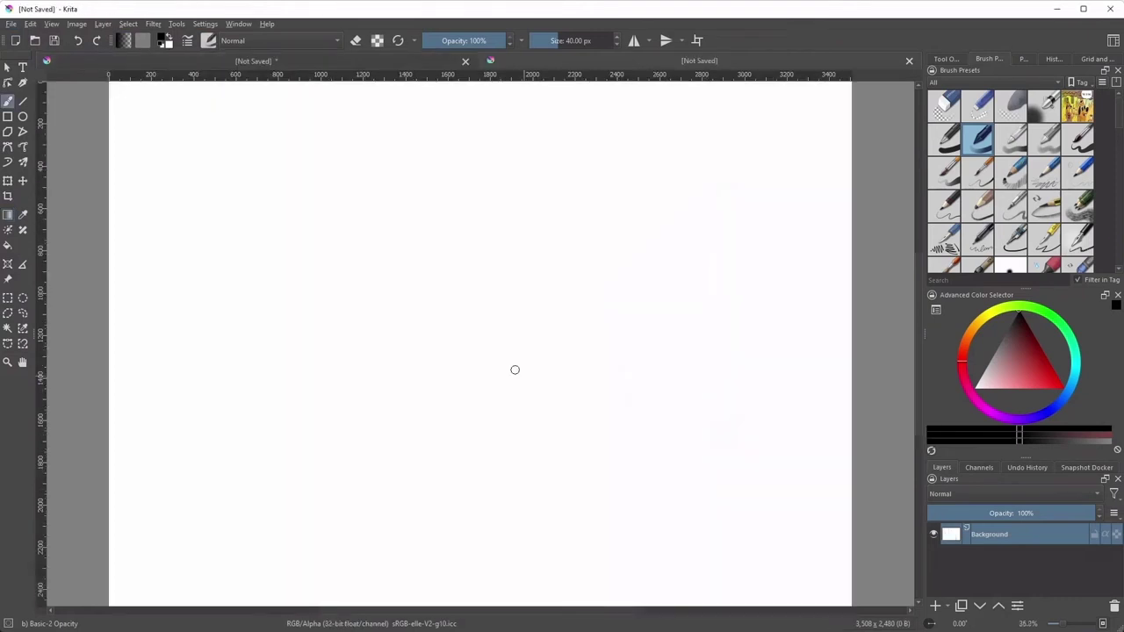
# Step: Fill the new canvas diagonally using a dark multicolour gradient preset
pyautogui.scroll(-2, 471, 356)
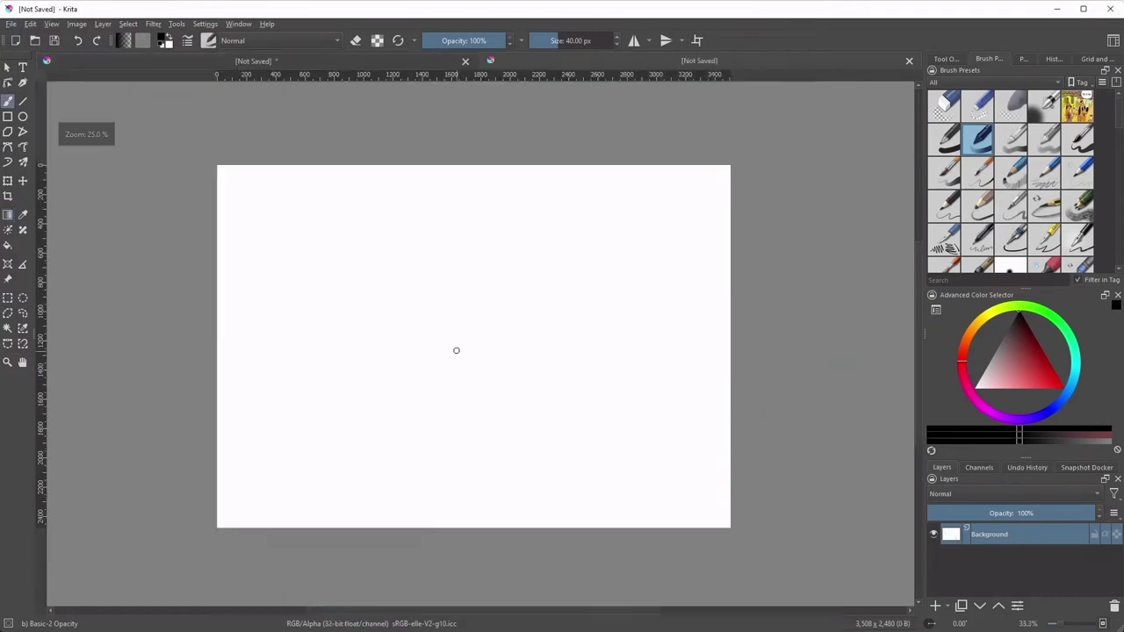
pyautogui.click(122, 41)
pyautogui.scroll(-1, 217, 171)
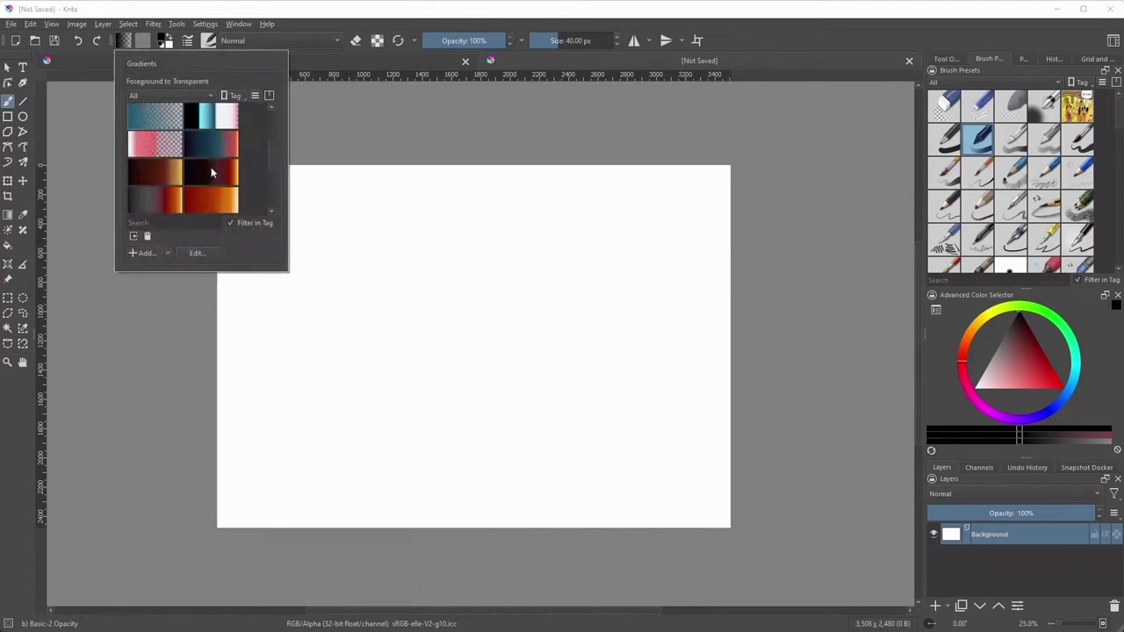
pyautogui.click(210, 143)
pyautogui.click(10, 223)
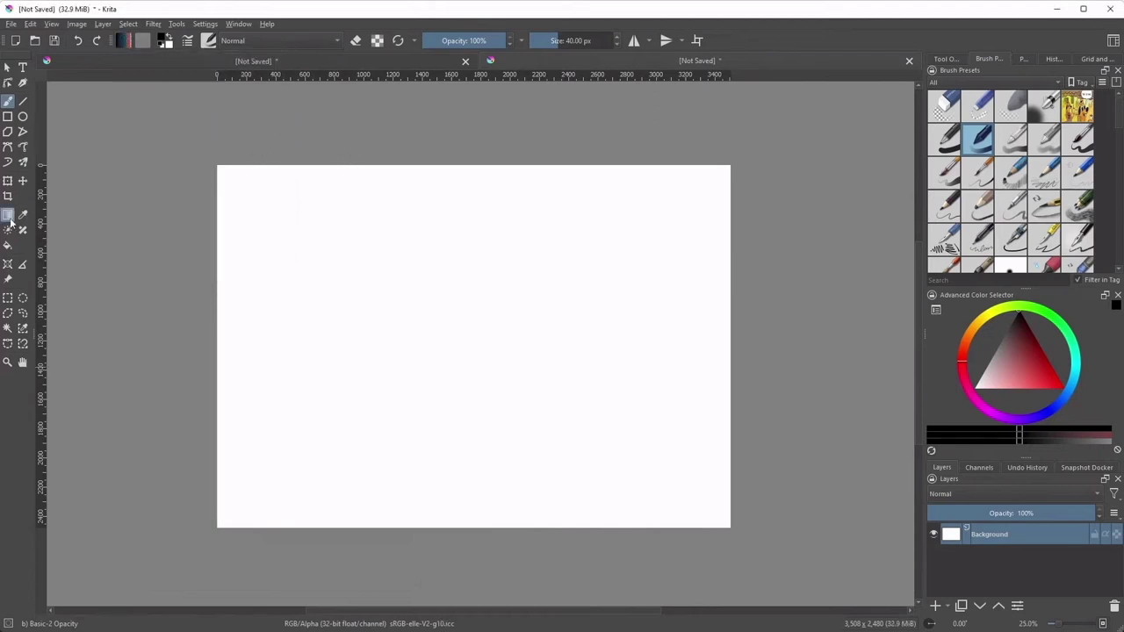
pyautogui.moveTo(244, 221); pyautogui.dragTo(638, 392)
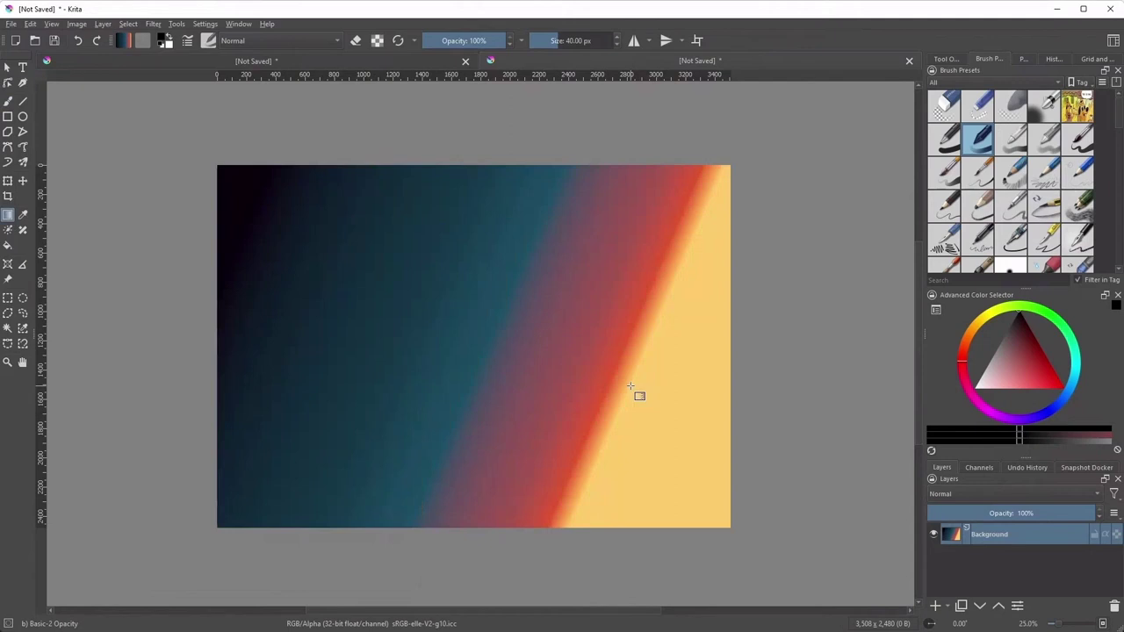
pyautogui.click(127, 41)
# Step: Start a new custom stop gradient, add two stops and lower the middle stop's opacity
pyautogui.click(145, 254)
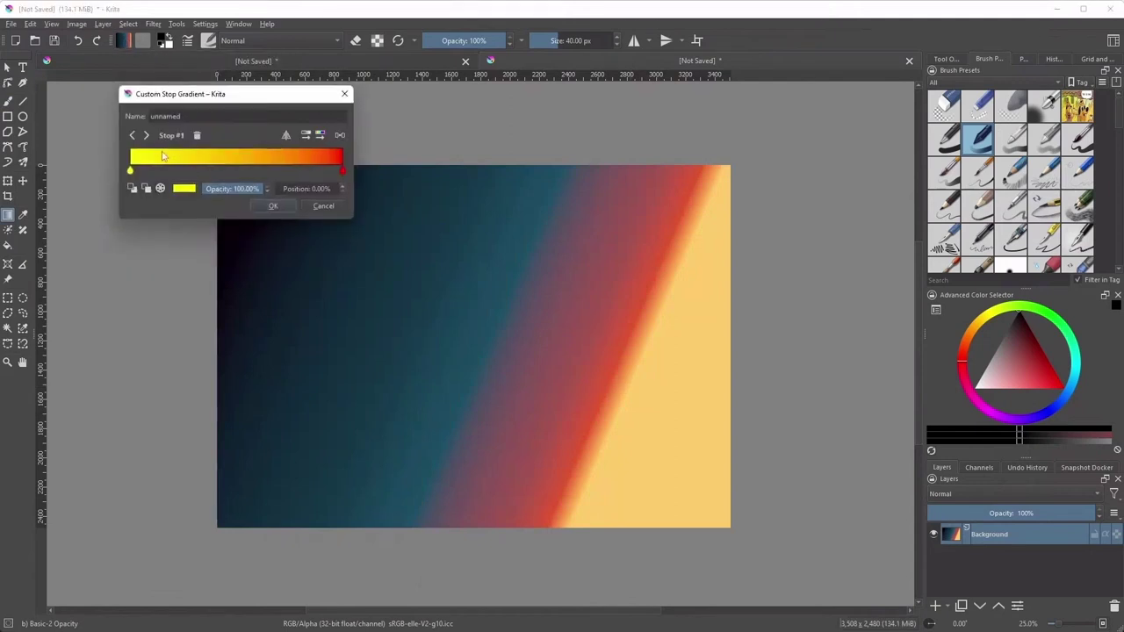
pyautogui.click(163, 157)
pyautogui.click(247, 156)
pyautogui.click(148, 135)
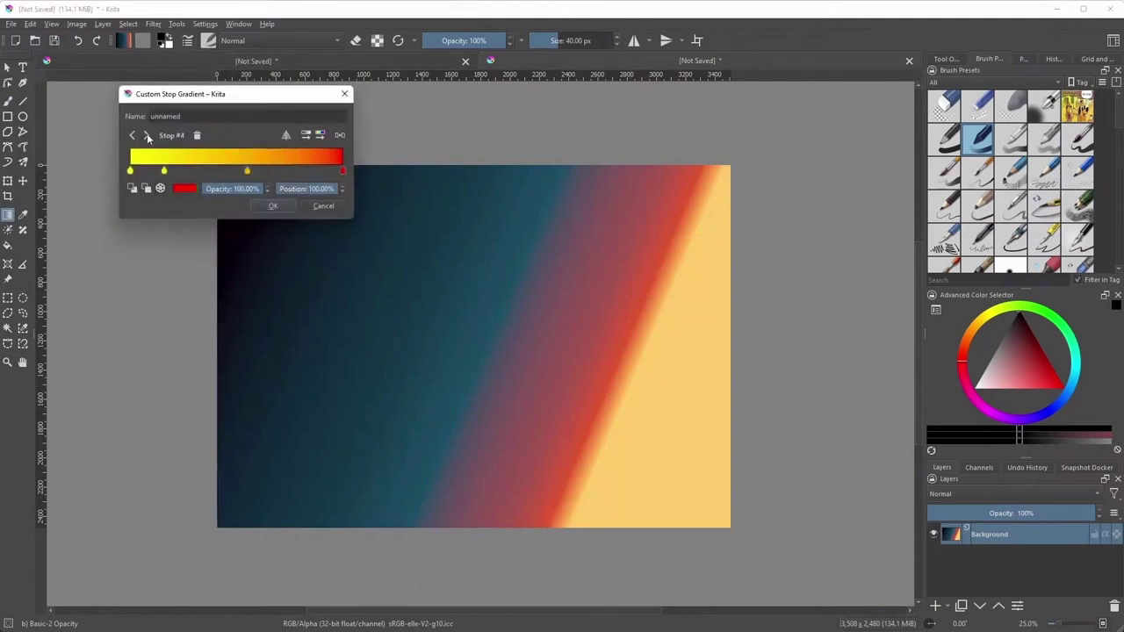
pyautogui.moveTo(255, 186); pyautogui.dragTo(228, 186)
# Step: Recolour the second stop pale pink, flip the gradient so red comes first, and close the editor
pyautogui.click(132, 135)
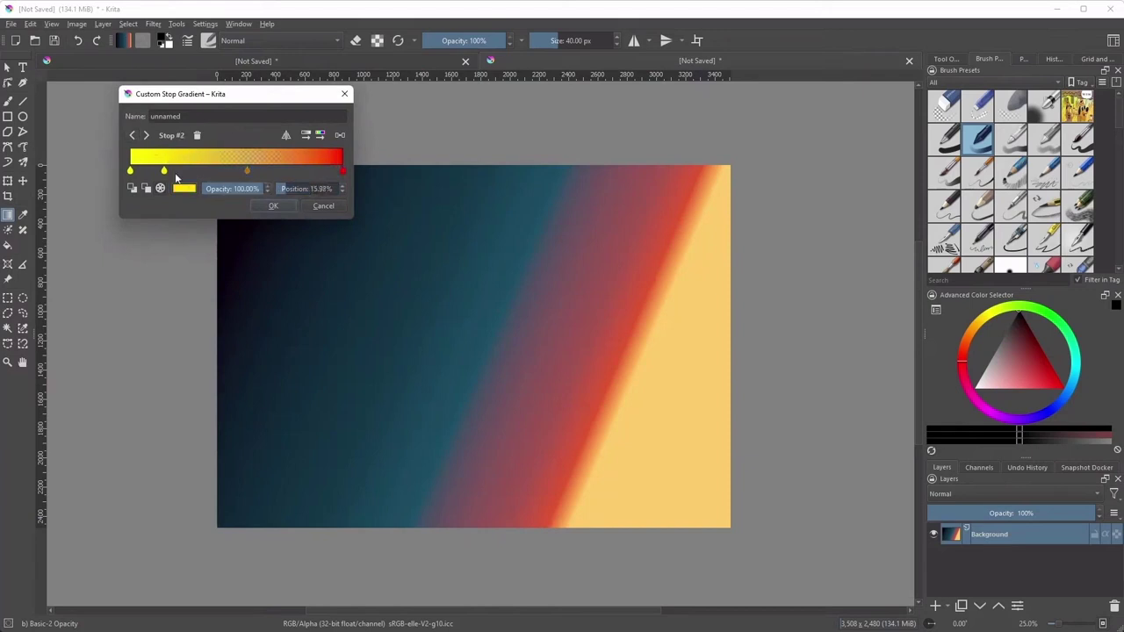
pyautogui.click(184, 188)
pyautogui.doubleClick(274, 185)
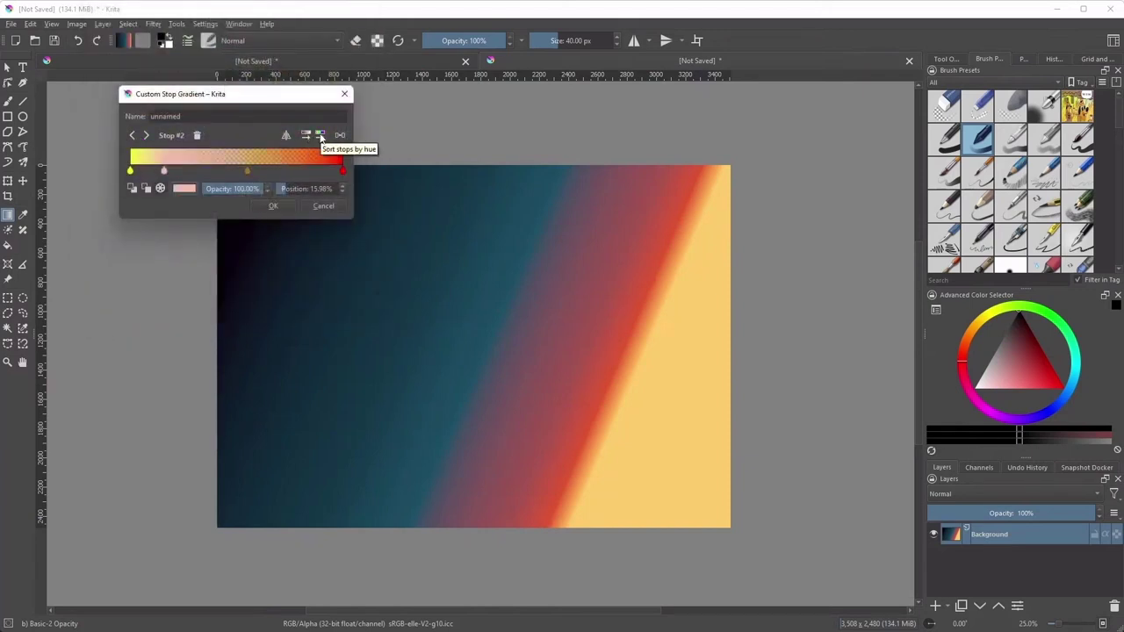
pyautogui.click(286, 135)
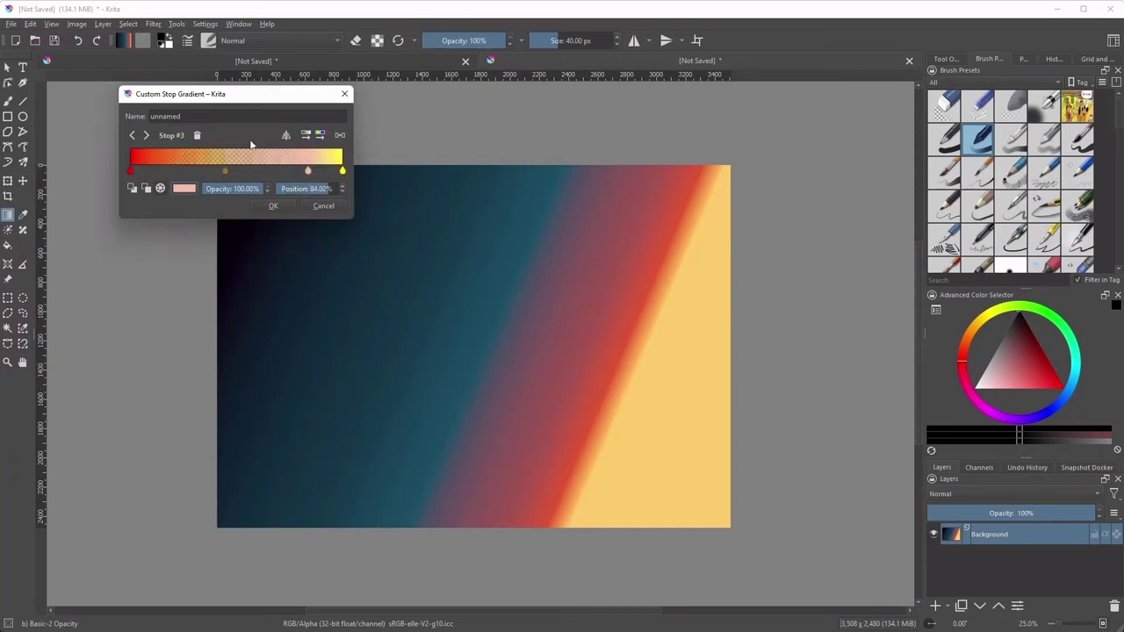
pyautogui.click(273, 205)
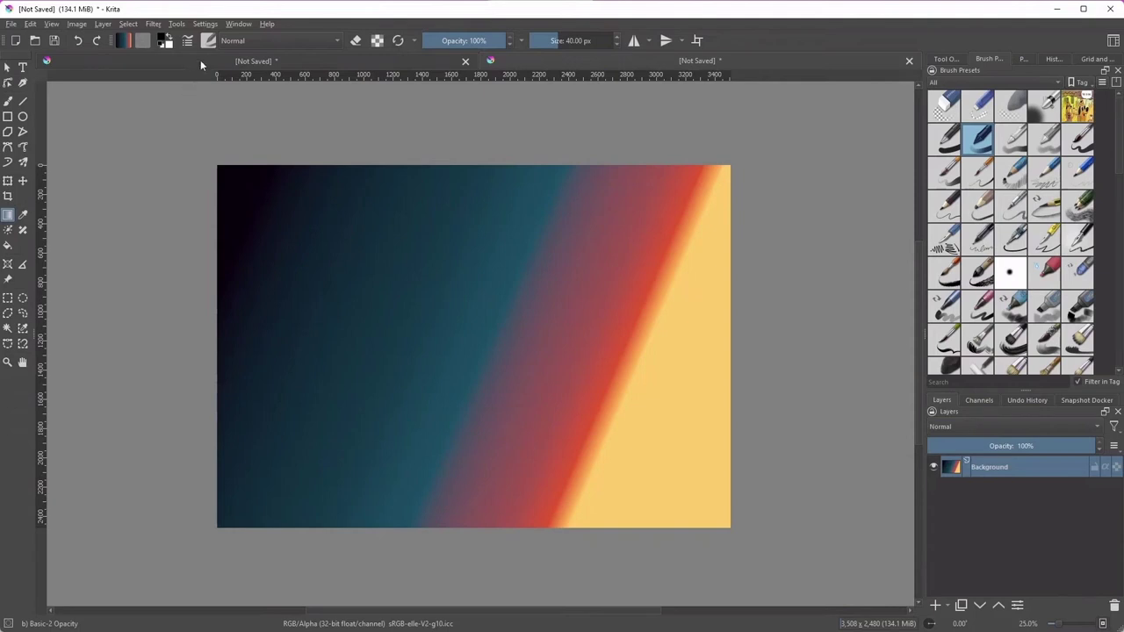
# Step: Open Configure Krita, then open and close the brush editor from the welcome screen
pyautogui.click(207, 24)
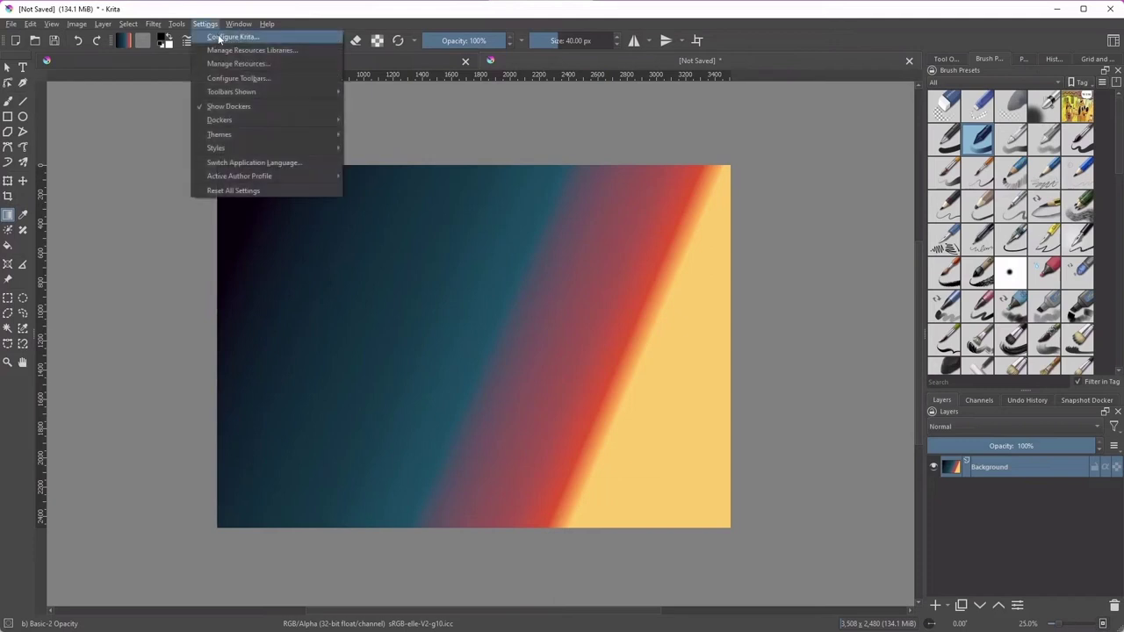
pyautogui.click(217, 37)
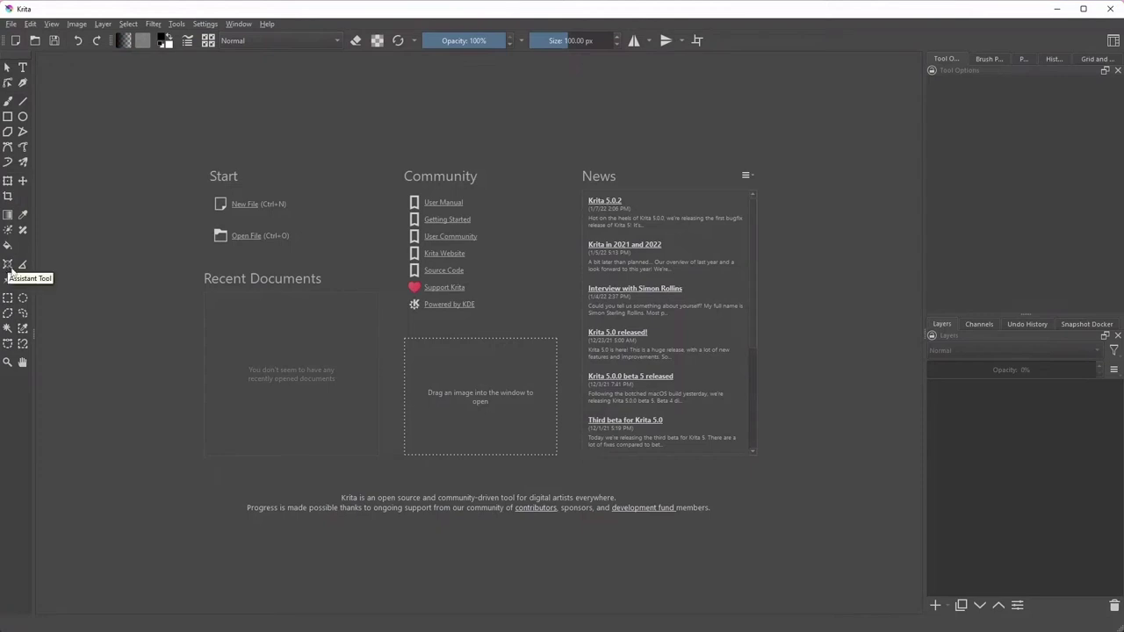
pyautogui.click(207, 42)
pyautogui.click(207, 41)
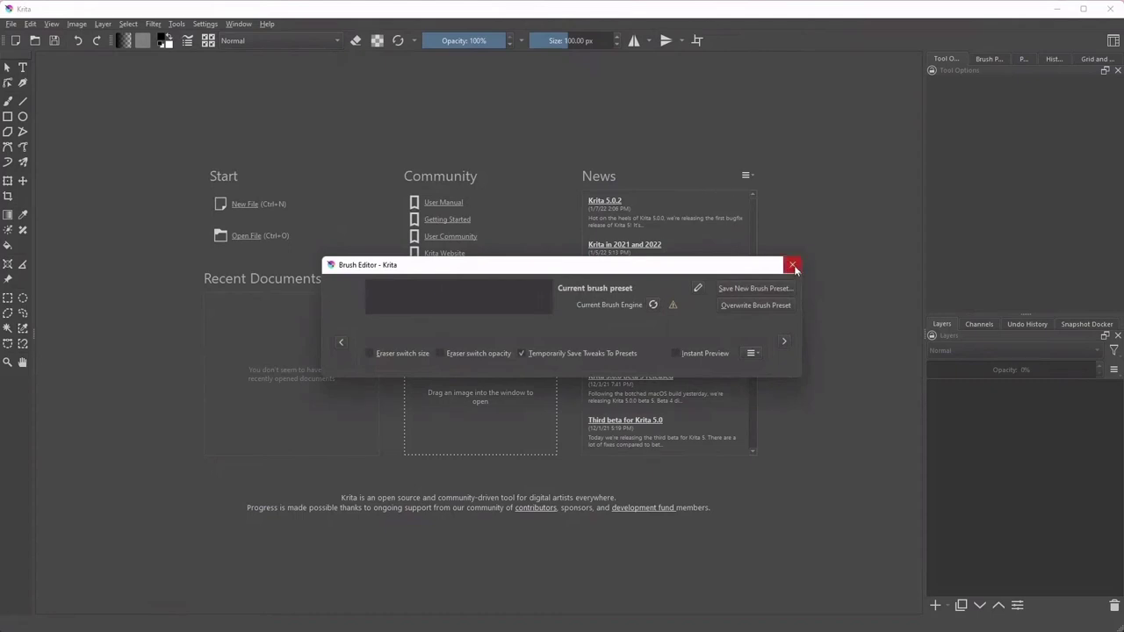
pyautogui.click(763, 226)
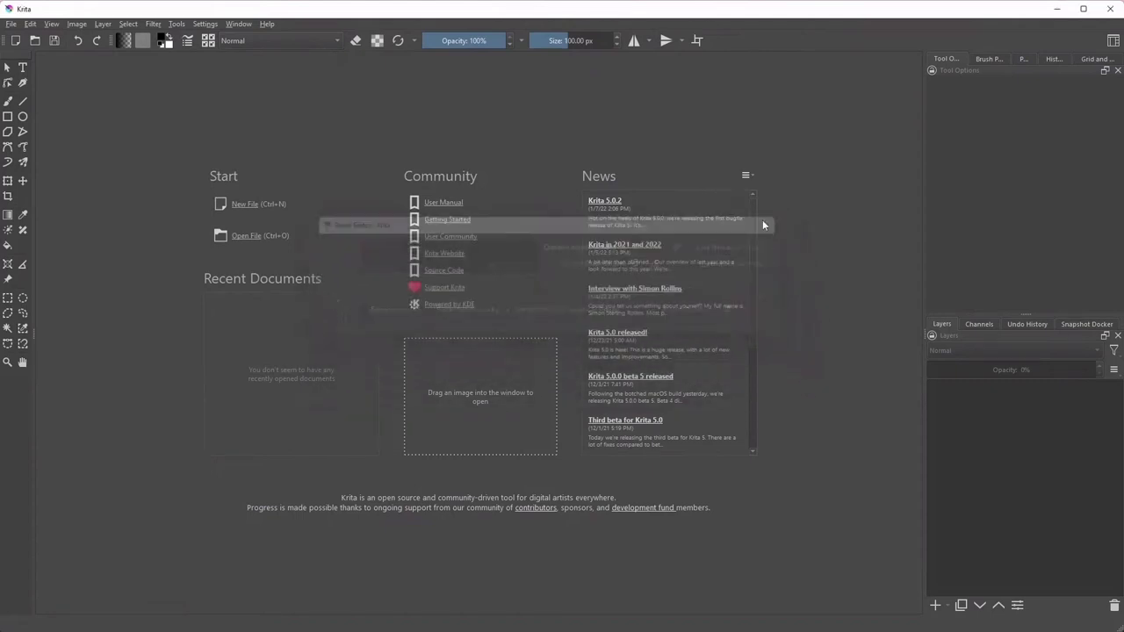
# Step: Create a new blank canvas, detach the brush editor via its options menu, then close it
pyautogui.click(251, 207)
pyautogui.click(668, 462)
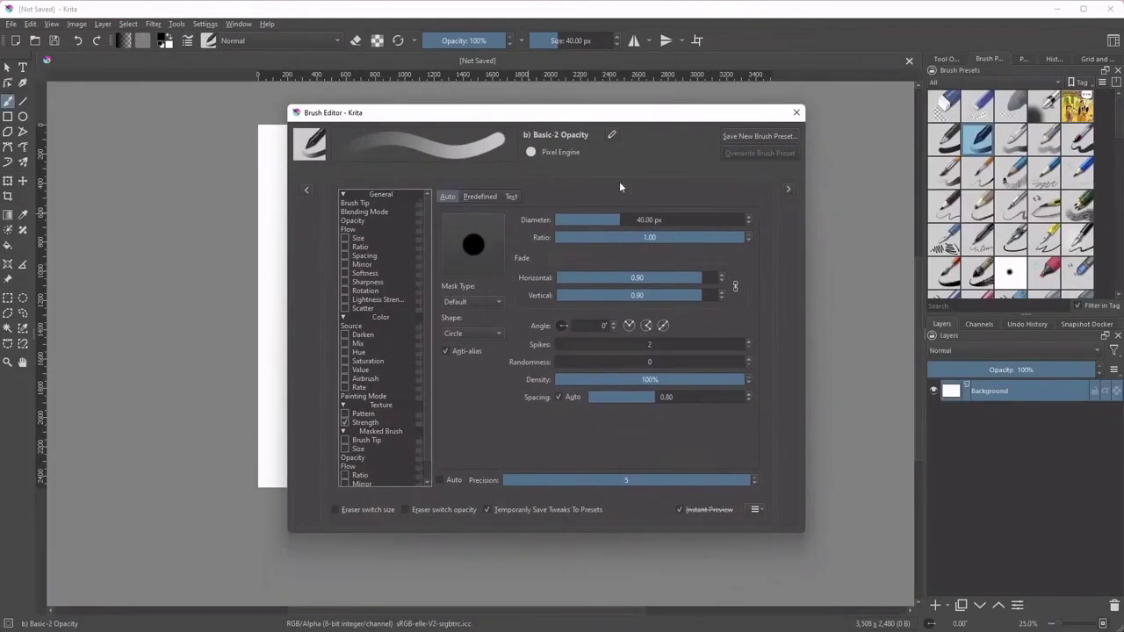
pyautogui.click(756, 509)
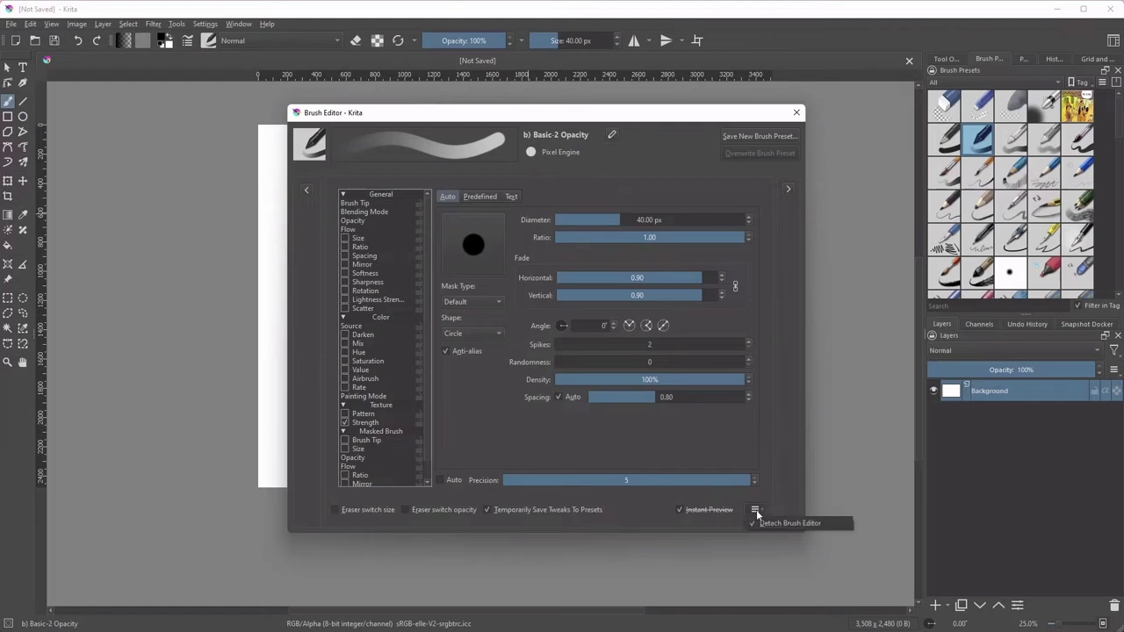
pyautogui.click(774, 524)
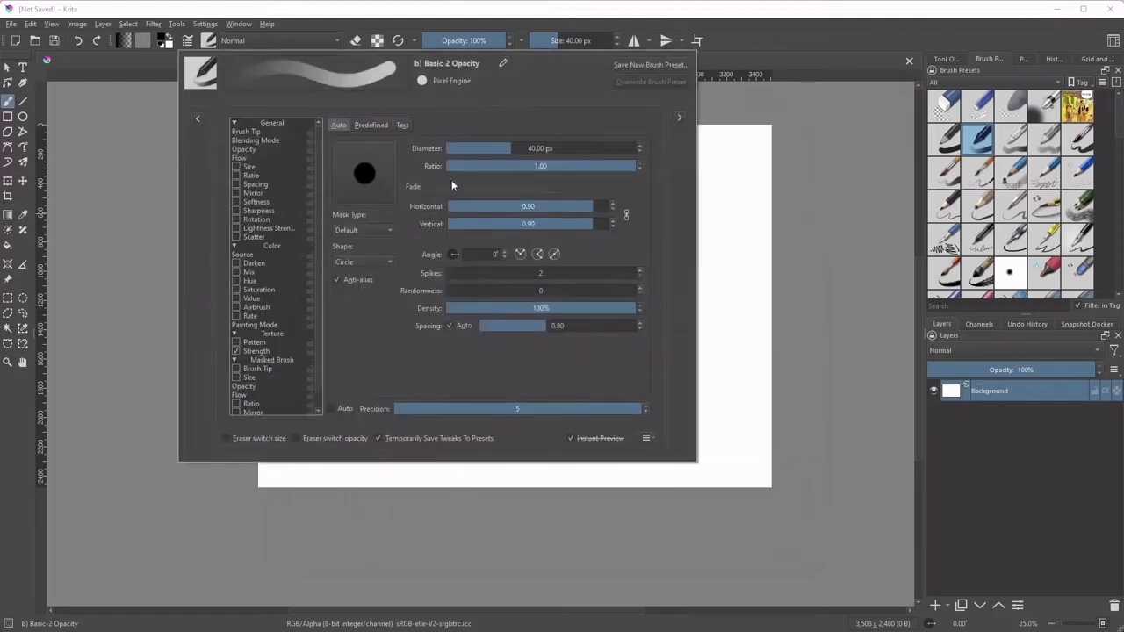
pyautogui.click(188, 41)
pyautogui.click(647, 437)
pyautogui.click(680, 451)
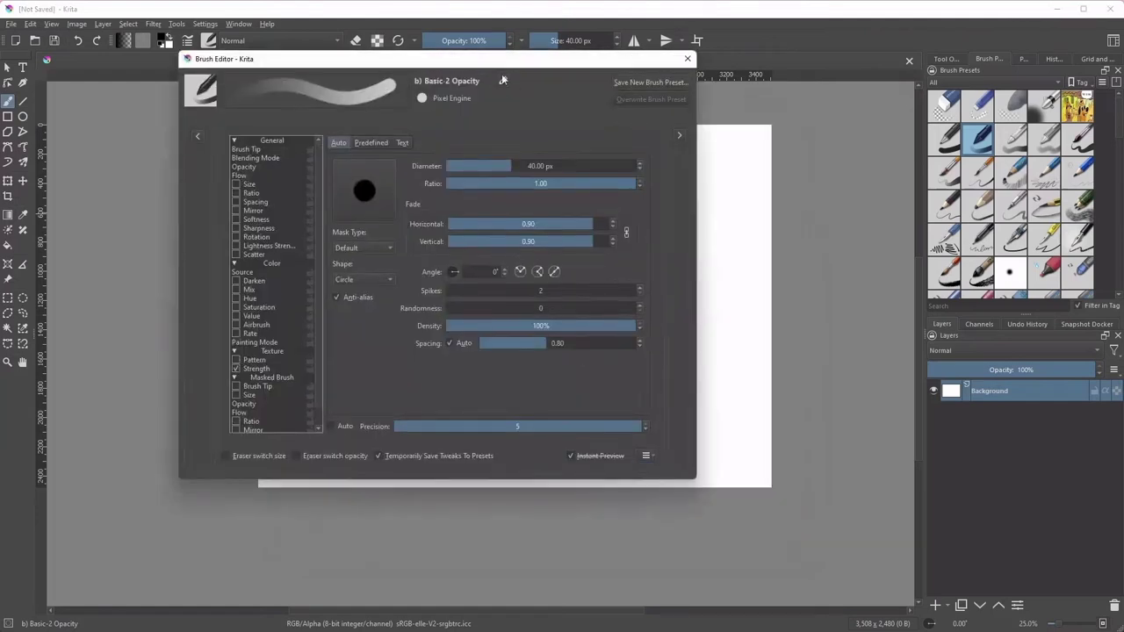
pyautogui.click(806, 121)
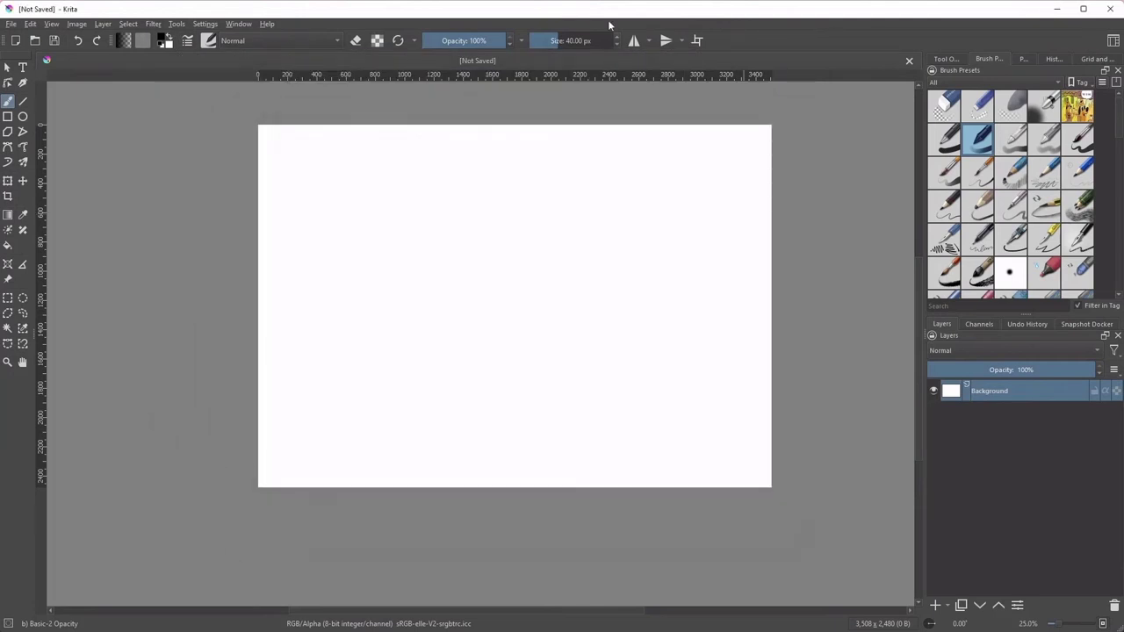
# Step: Add the Overview docker at the top right beside brush presets and layers, enlarging its preview
pyautogui.click(204, 24)
pyautogui.moveTo(219, 120)
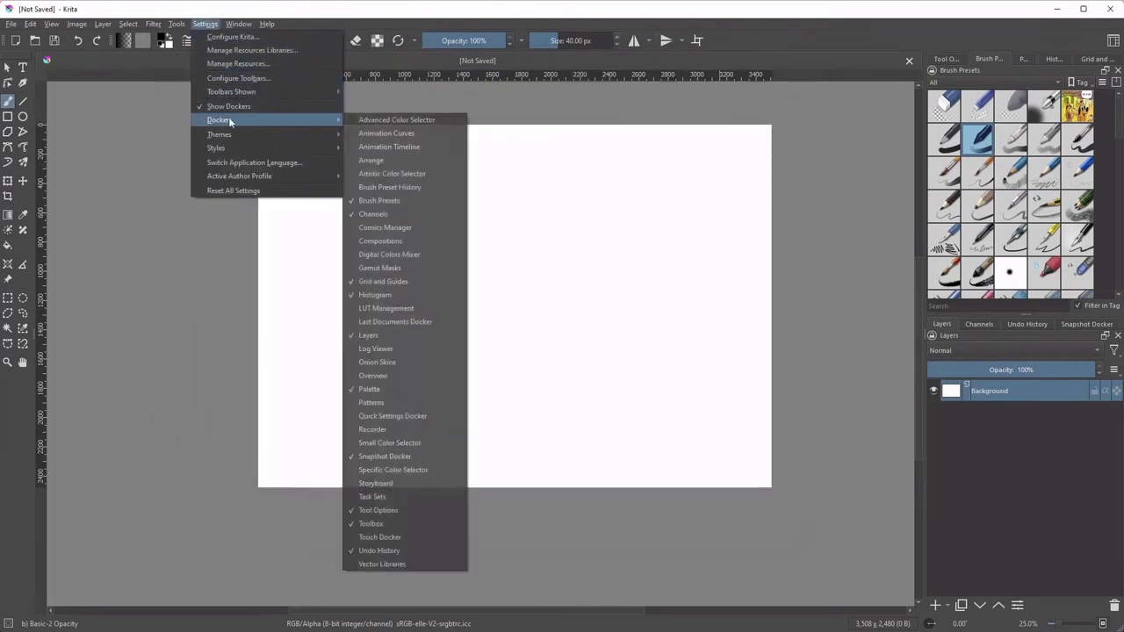
pyautogui.click(376, 376)
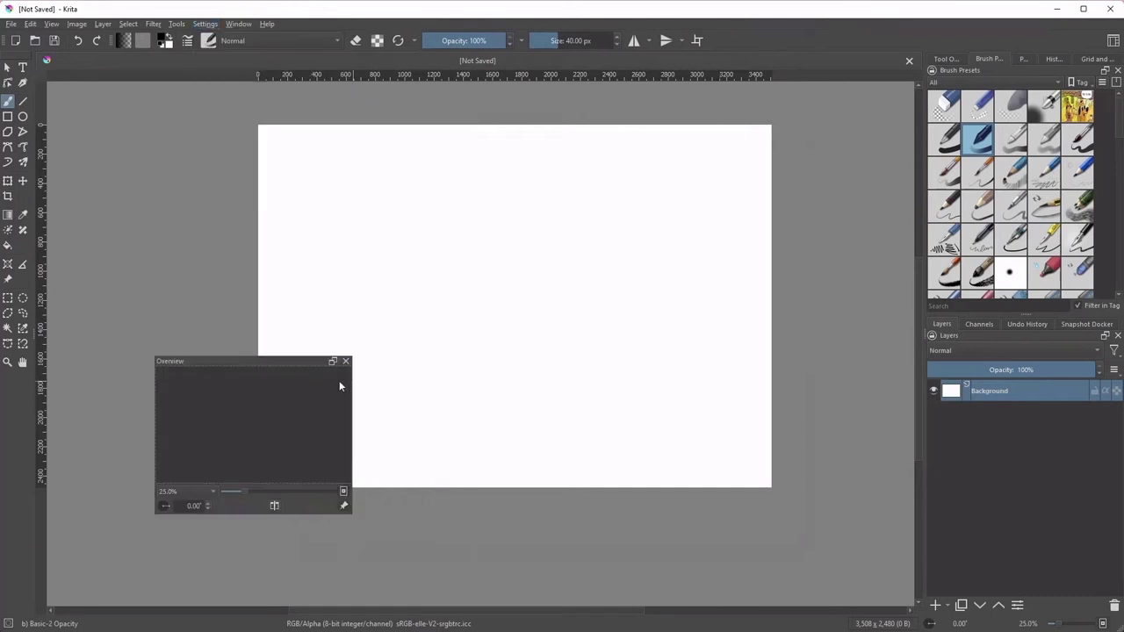
pyautogui.moveTo(246, 361); pyautogui.dragTo(1019, 55)
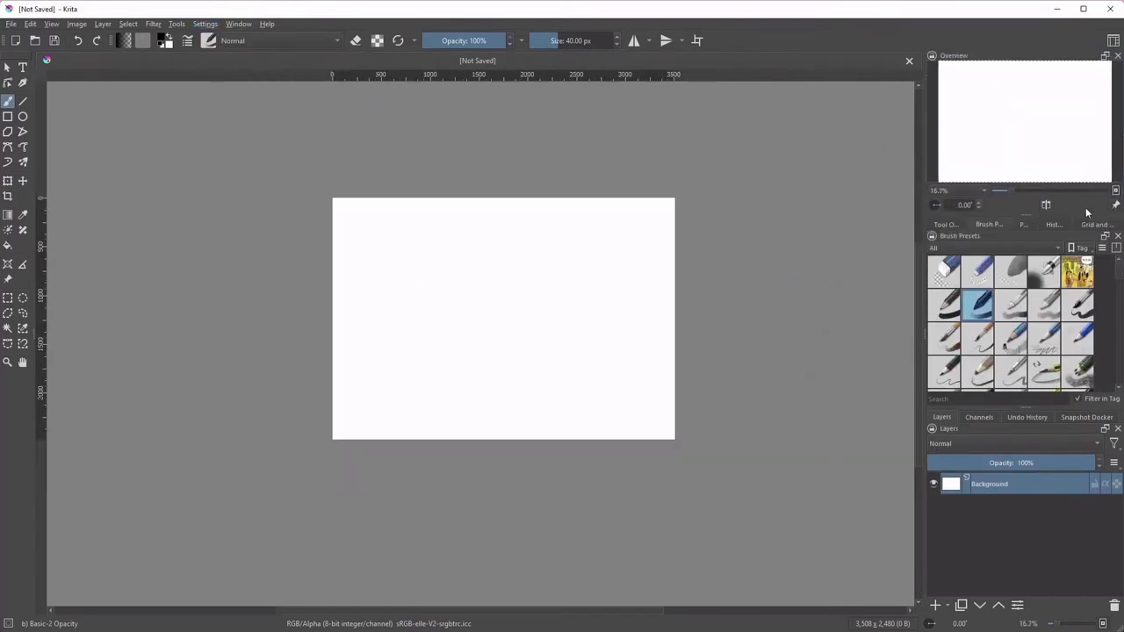
pyautogui.click(1115, 207)
pyautogui.scroll(-1, 1004, 156)
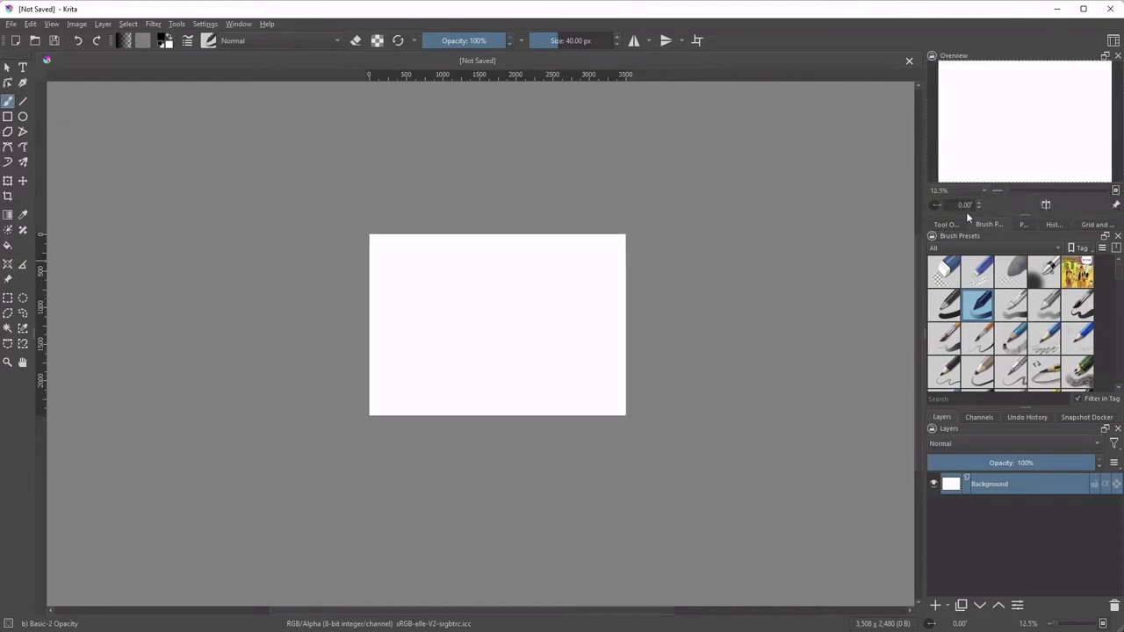